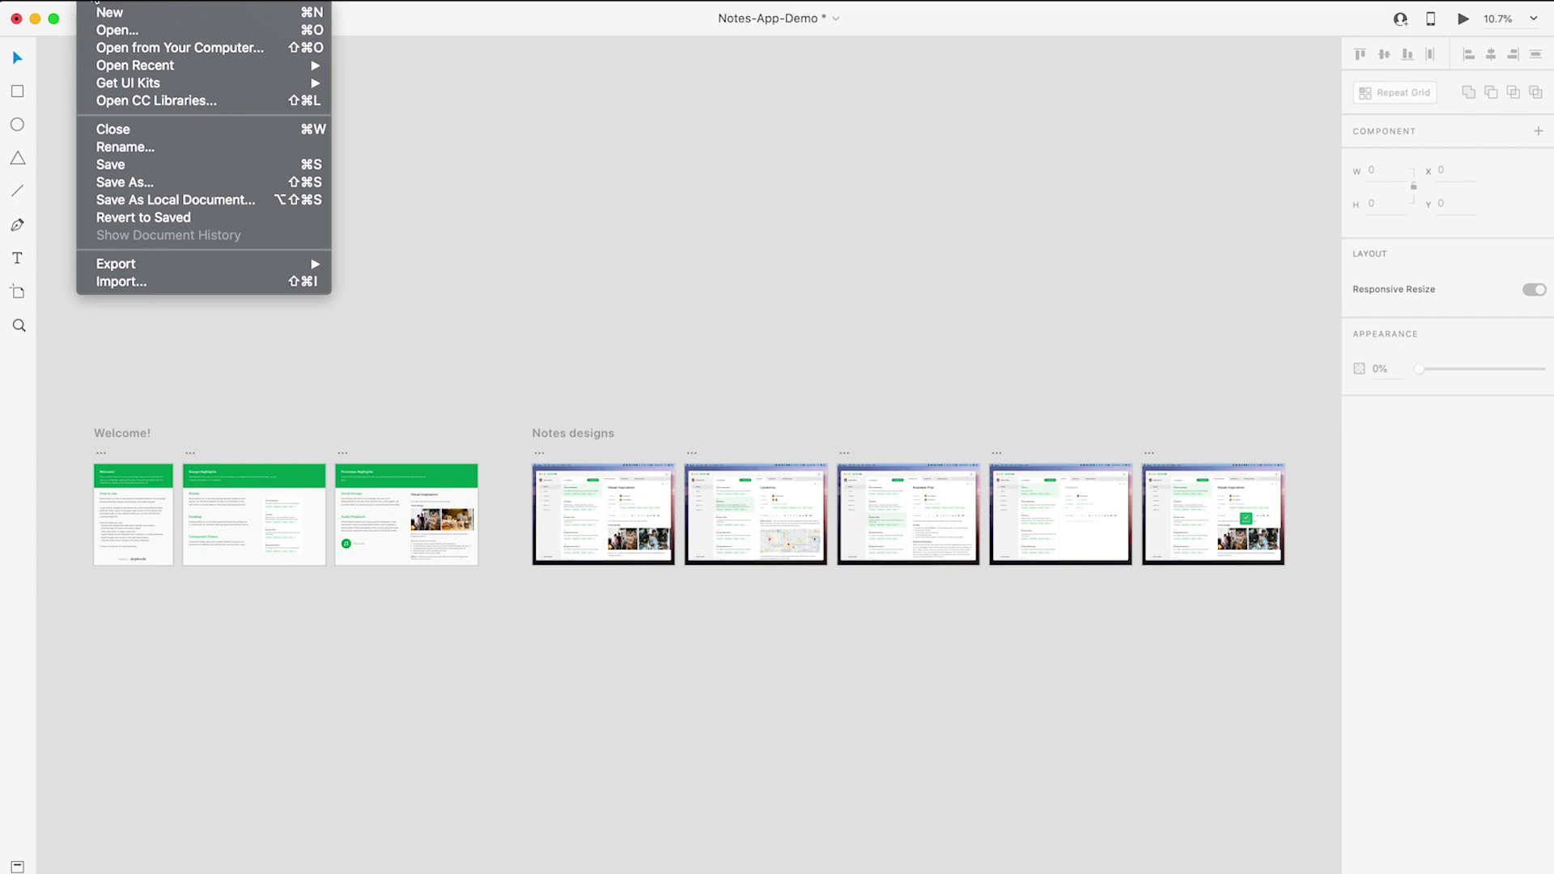
Step: Open the web page with more UI kits and examine the Notes App kit by Impekable
mouse_move(148, 85)
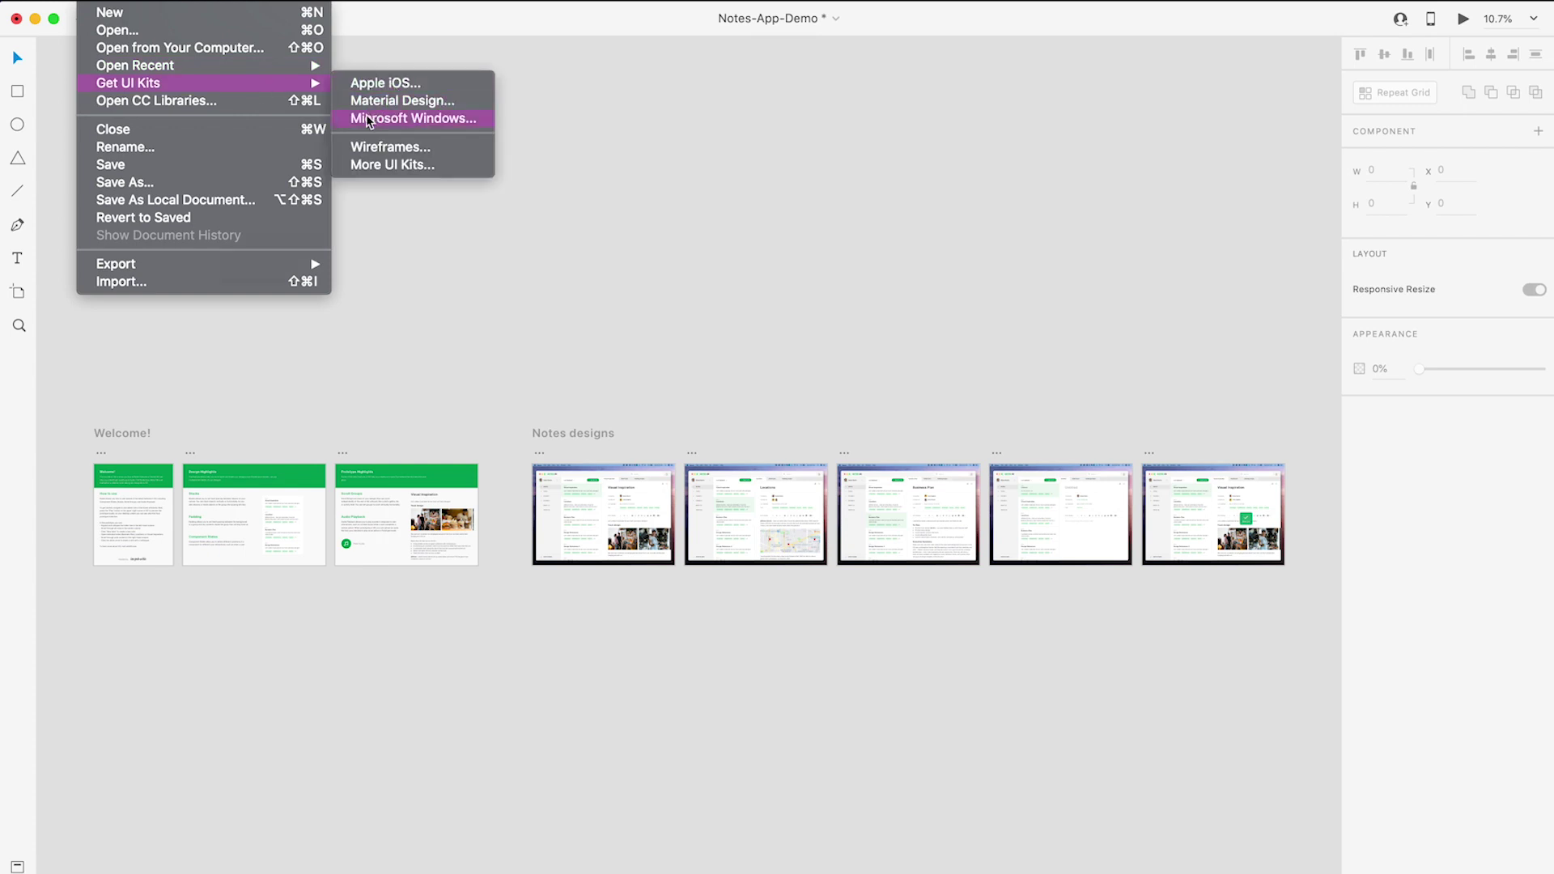
click(409, 166)
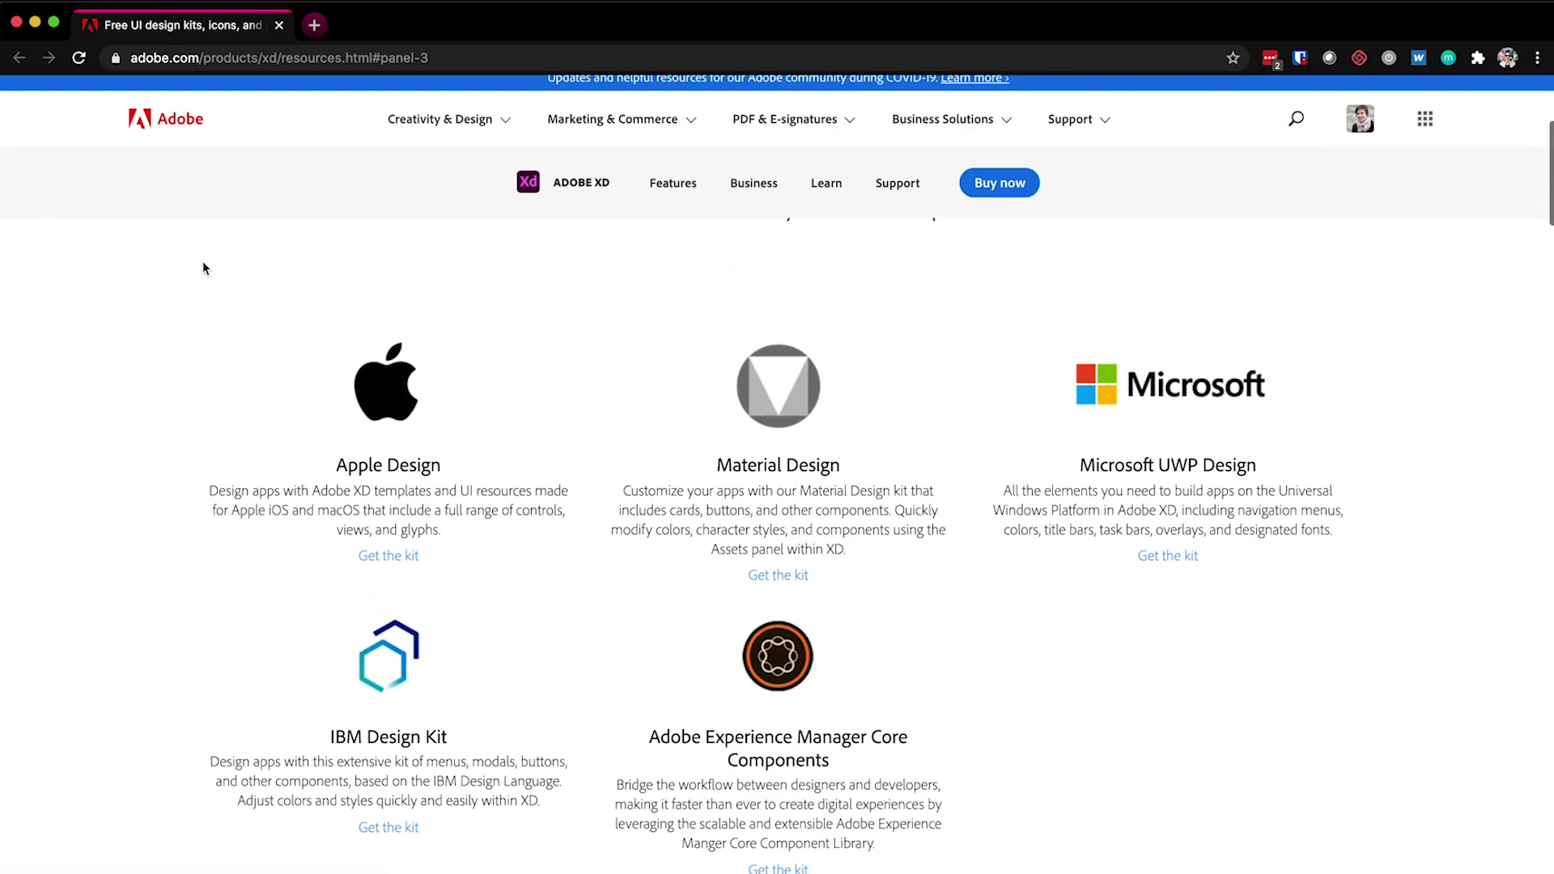
scroll(225, 284, down, 5)
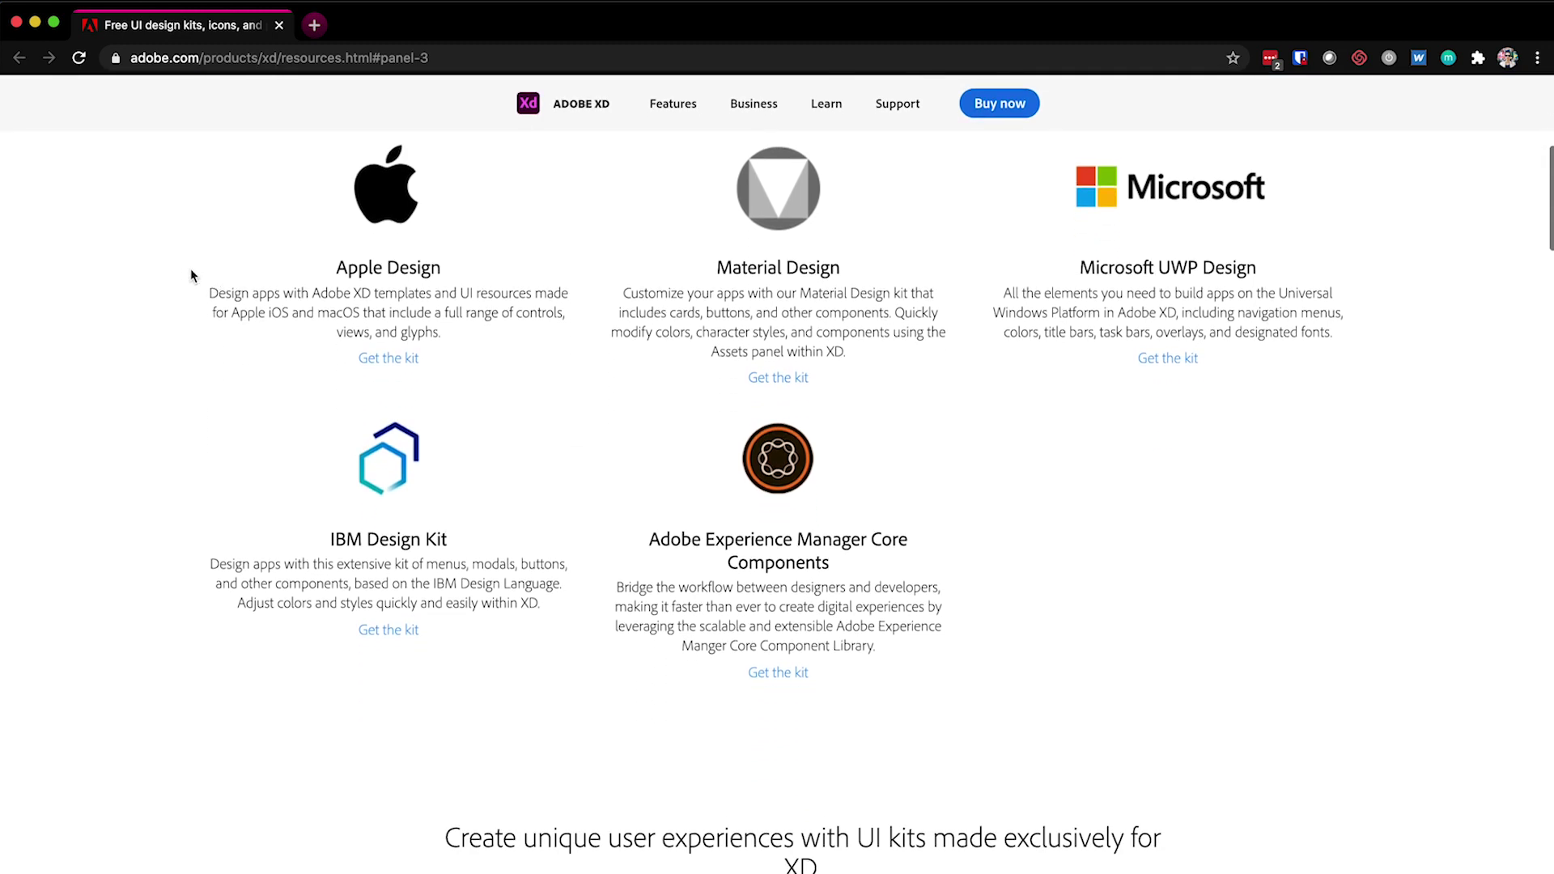
scroll(174, 280, down, 7)
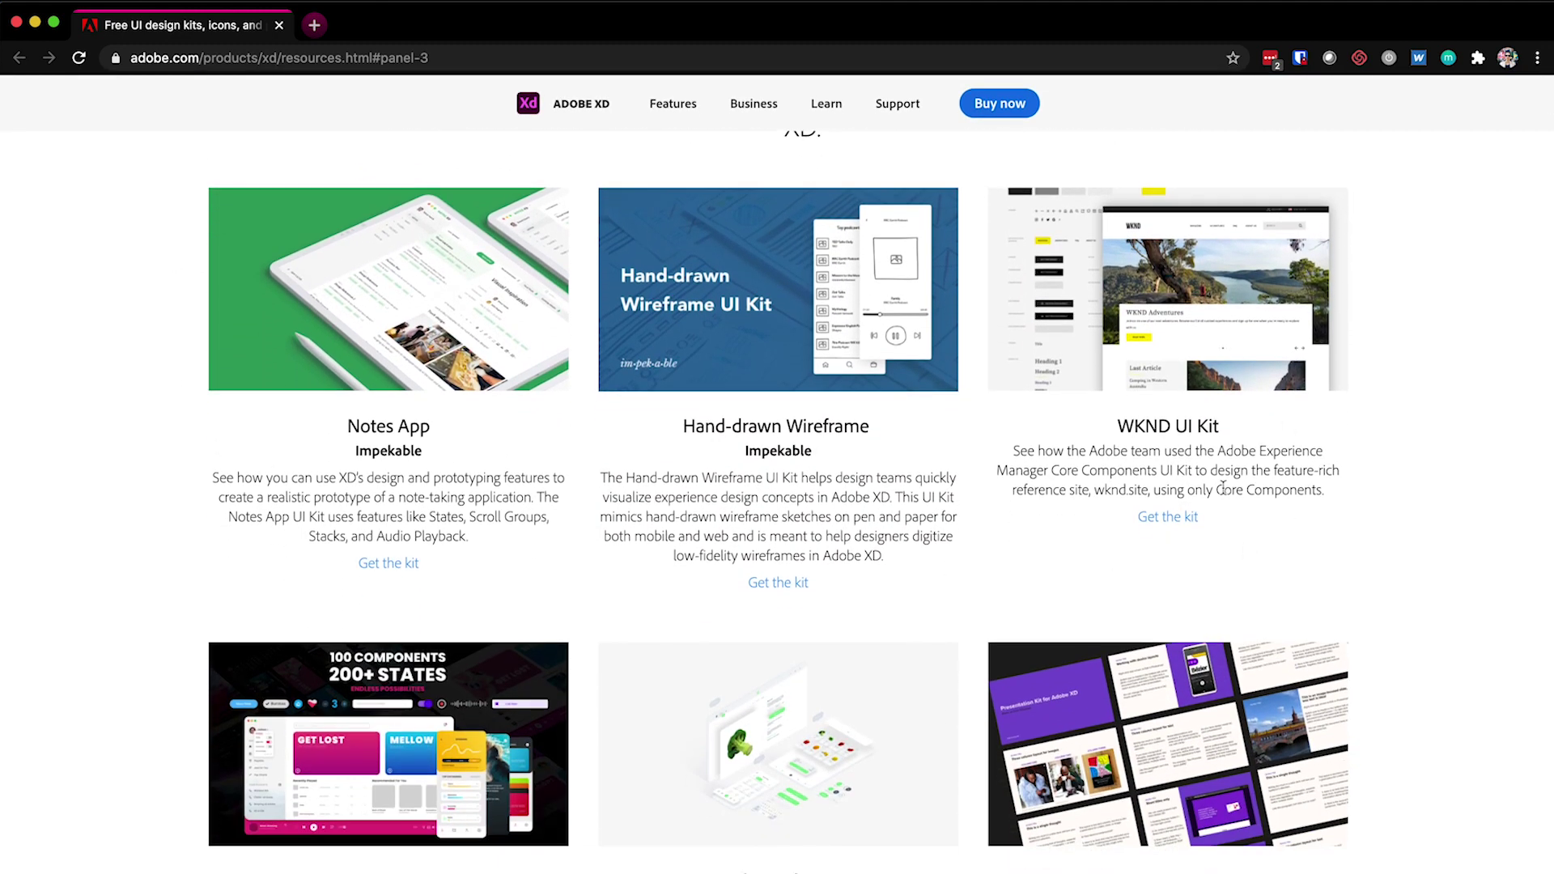
drag(338, 455, 419, 454)
click(435, 450)
click(280, 30)
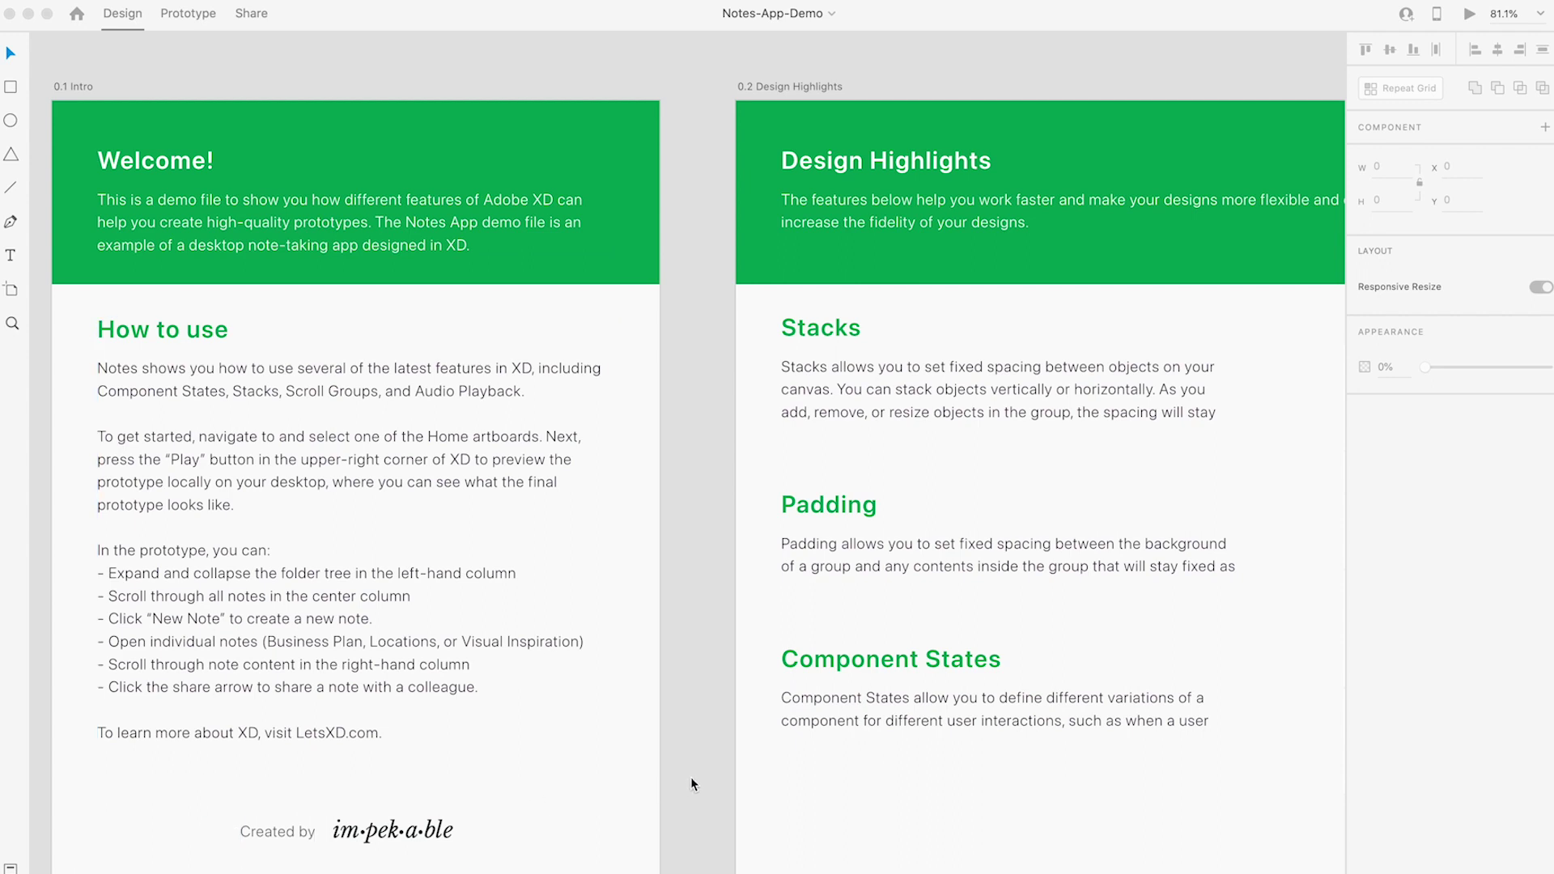
Step: Examine the Intro, Design Highlights and Prototype Highlights artboards of the Notes demo file
scroll(1075, 814, right, 5)
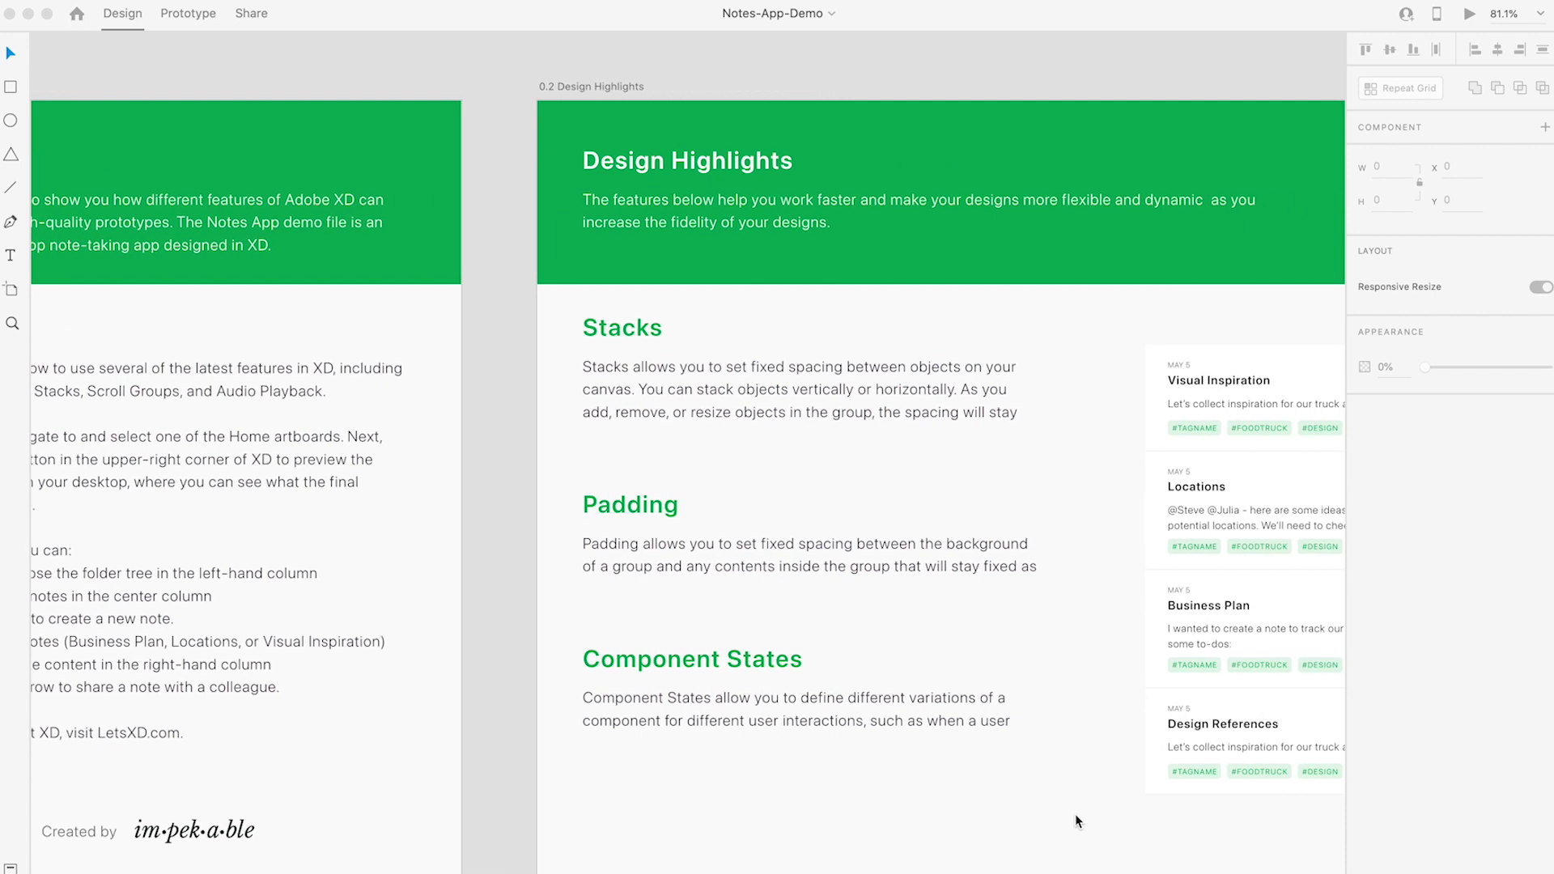
scroll(1075, 814, right, 5)
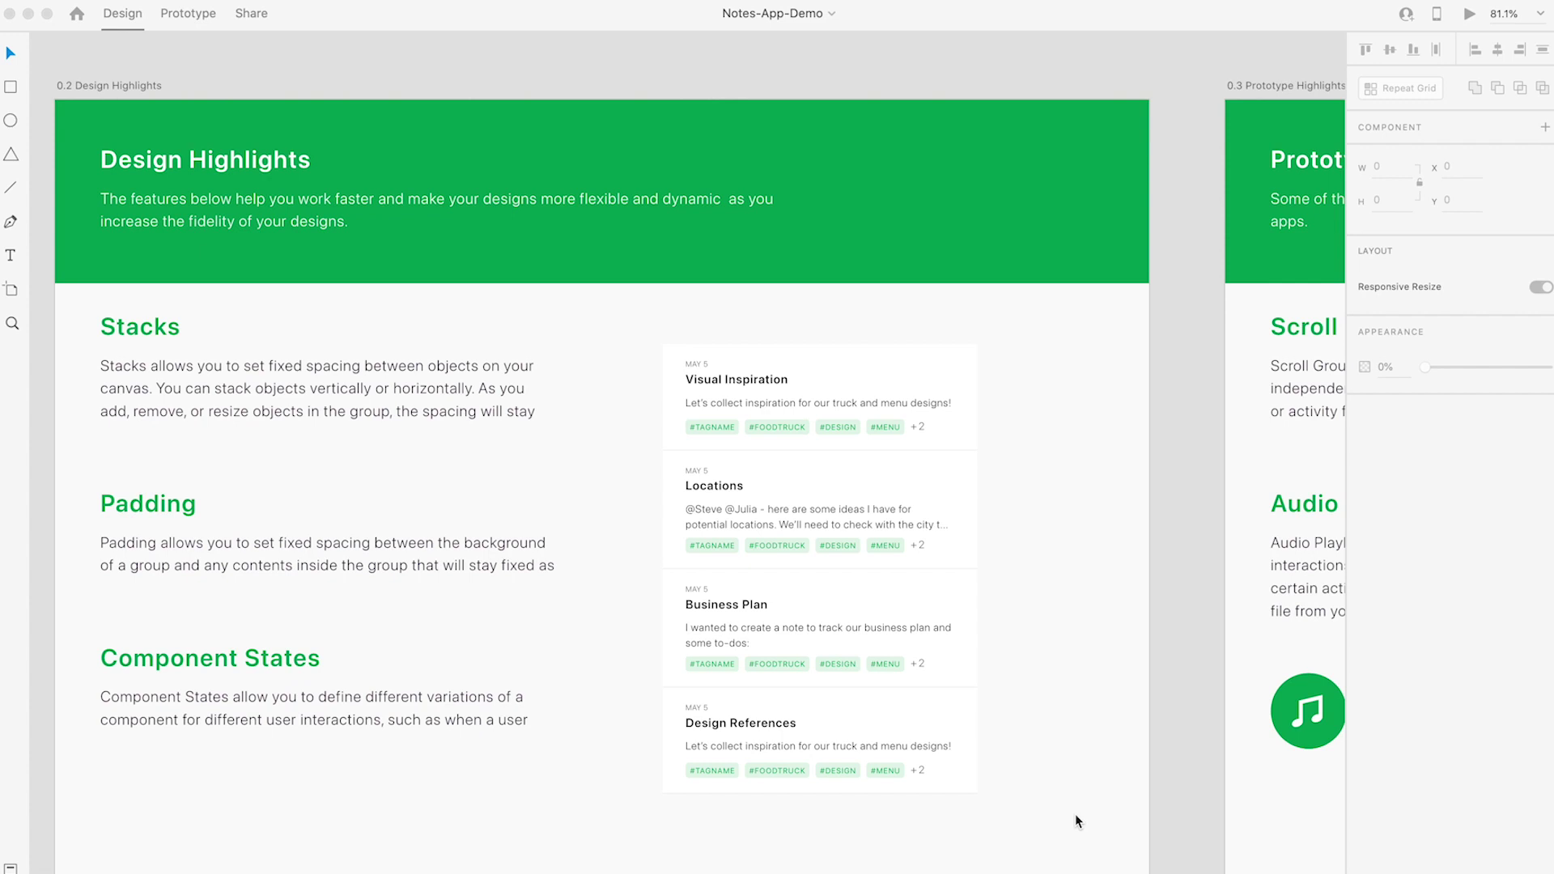
scroll(1075, 814, right, 8)
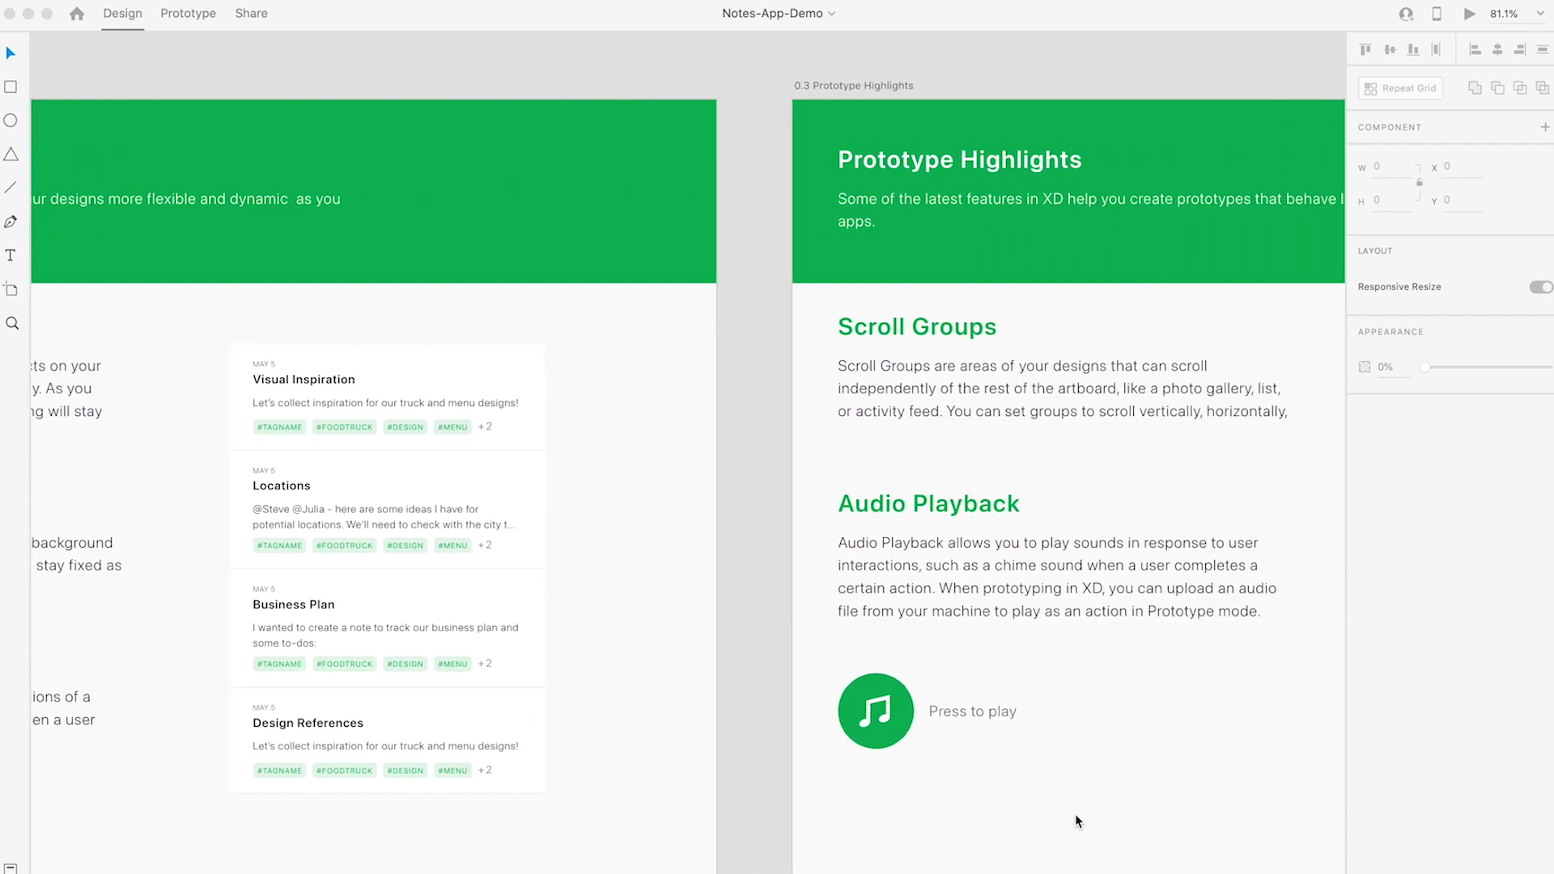
scroll(1075, 814, right, 5)
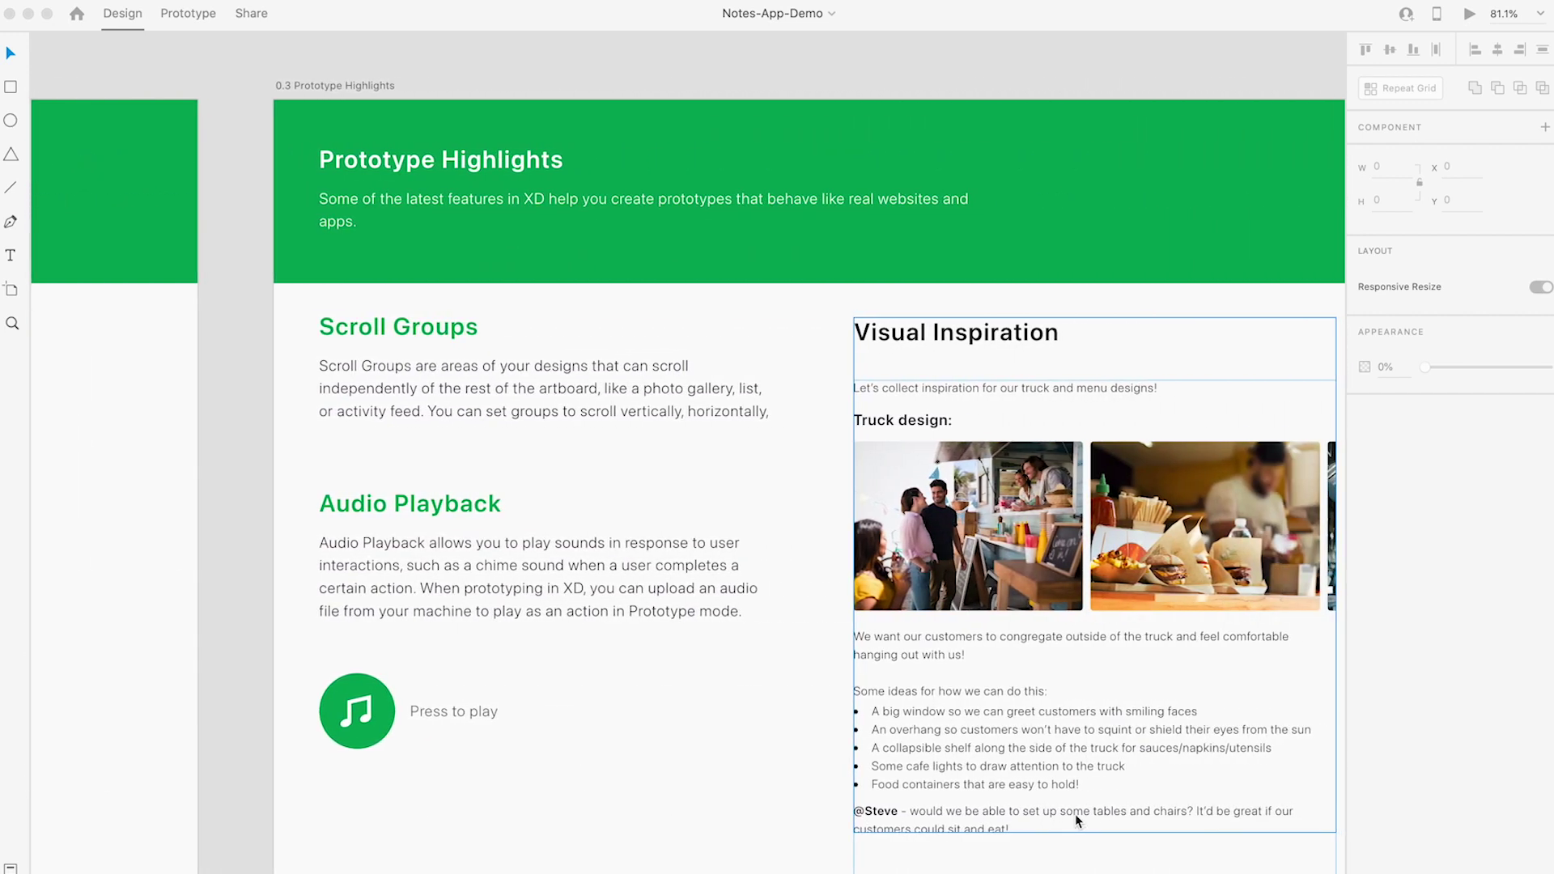
scroll(326, 364, left, 12)
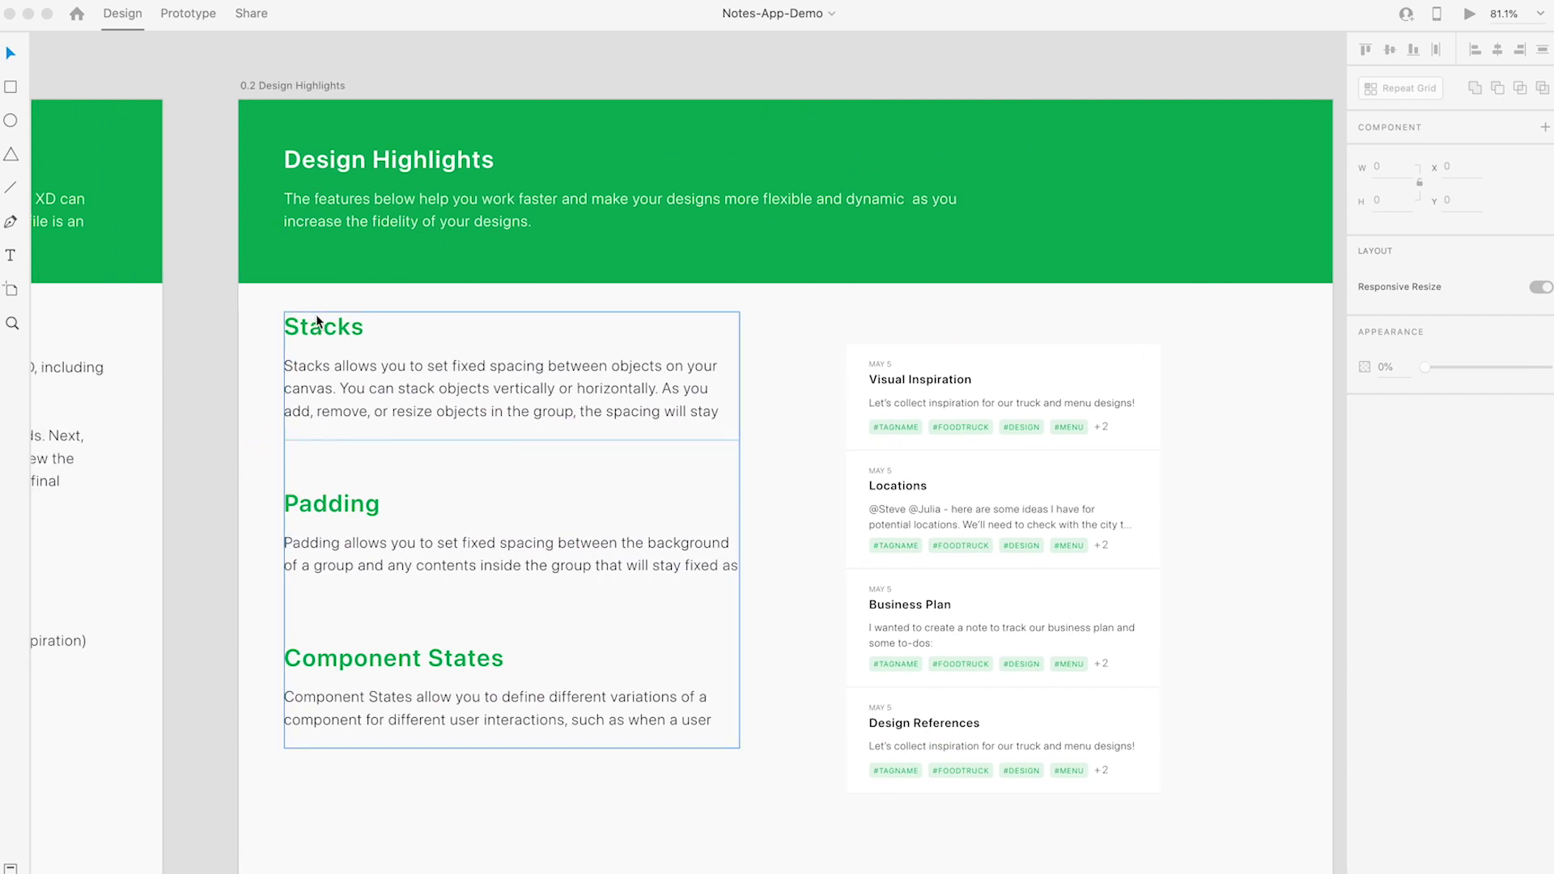
scroll(789, 492, right, 4)
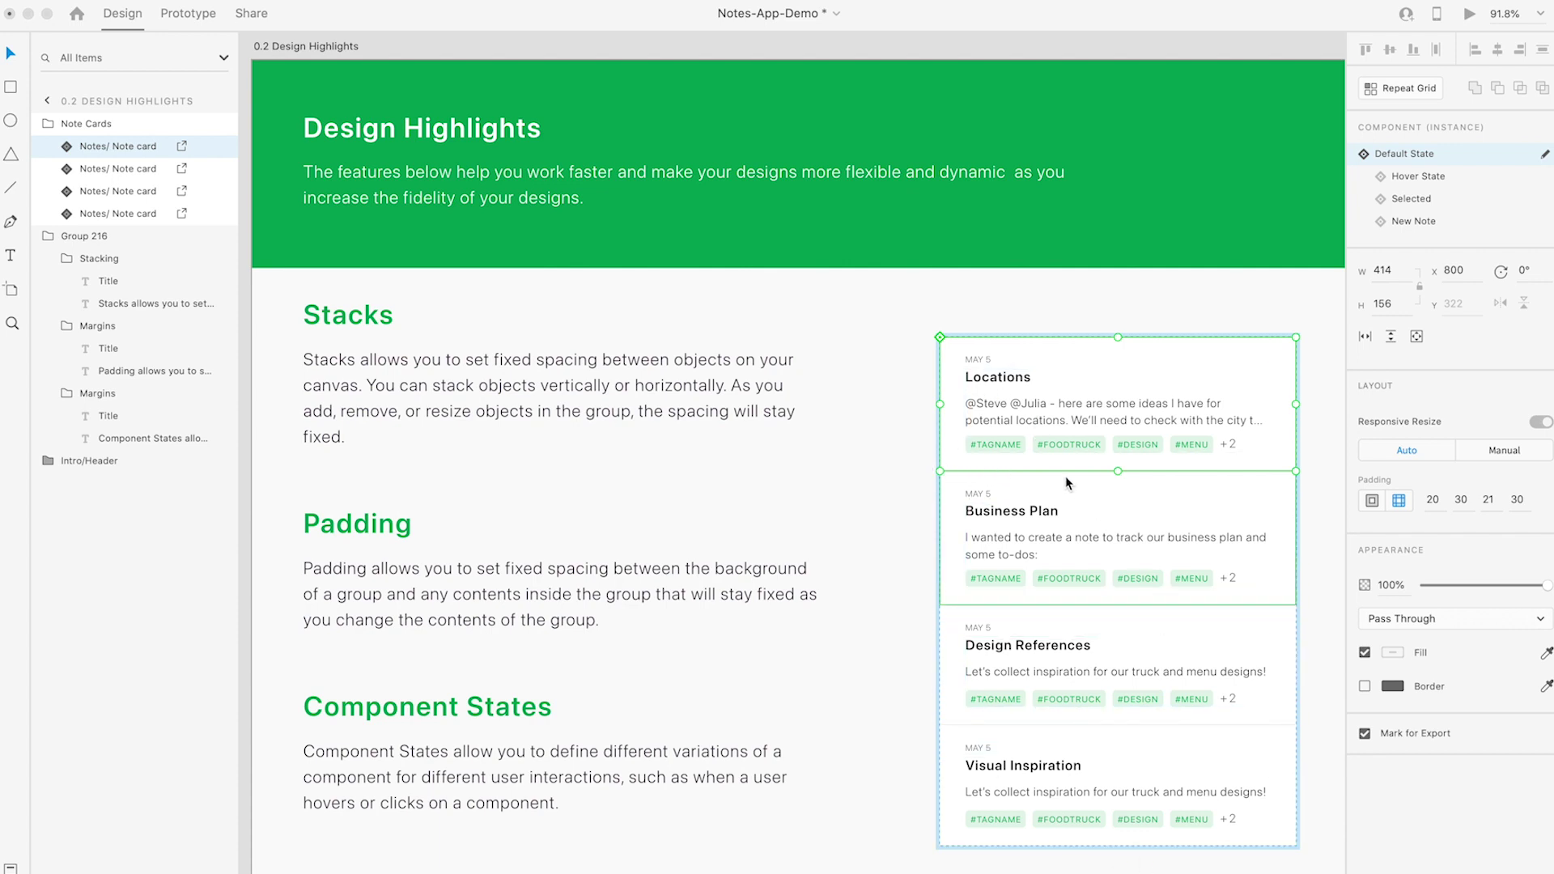
Step: Reorder the note card stack by moving the Business Plan card above the Locations card
drag(1065, 474, 1078, 385)
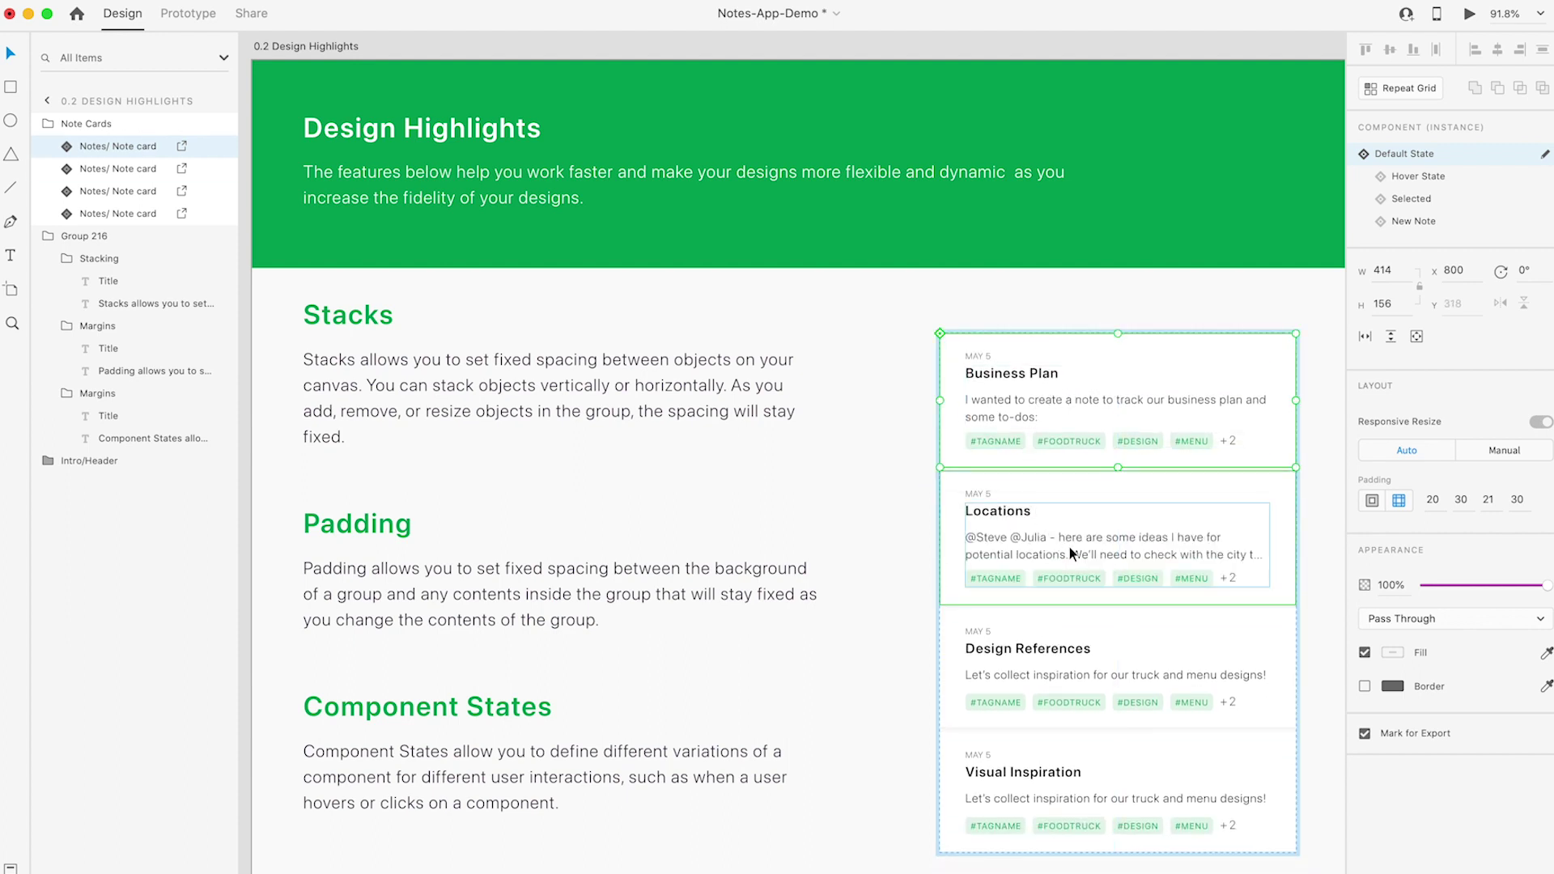
Step: Append "this is taller!" to the Locations card's short description and enlarge its text box to fit a third line
double_click(1129, 555)
click(1221, 552)
double_click(1221, 552)
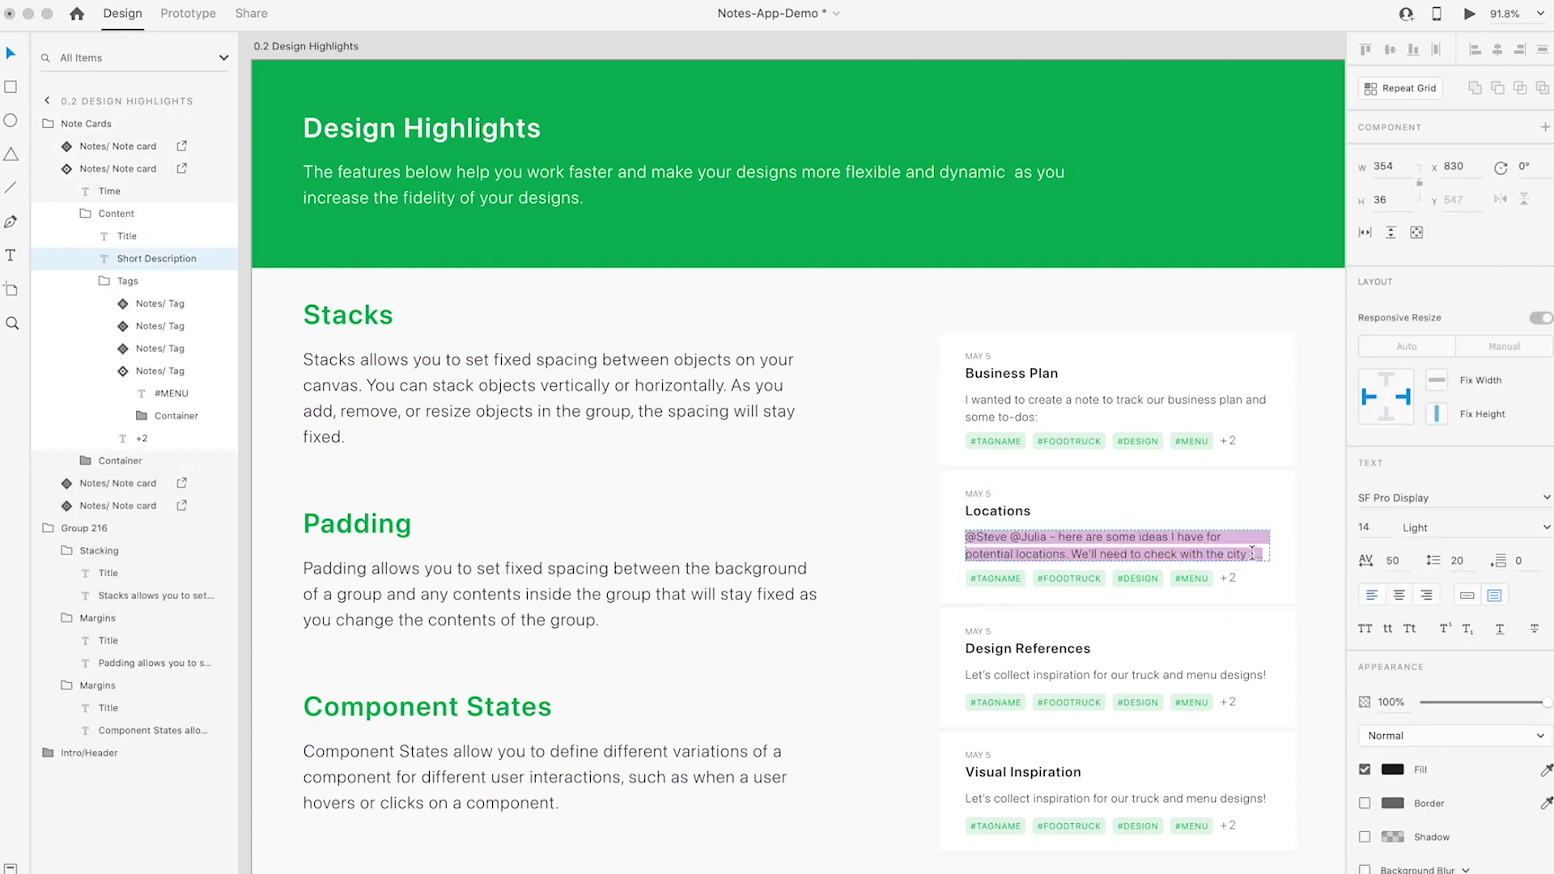
click(1242, 555)
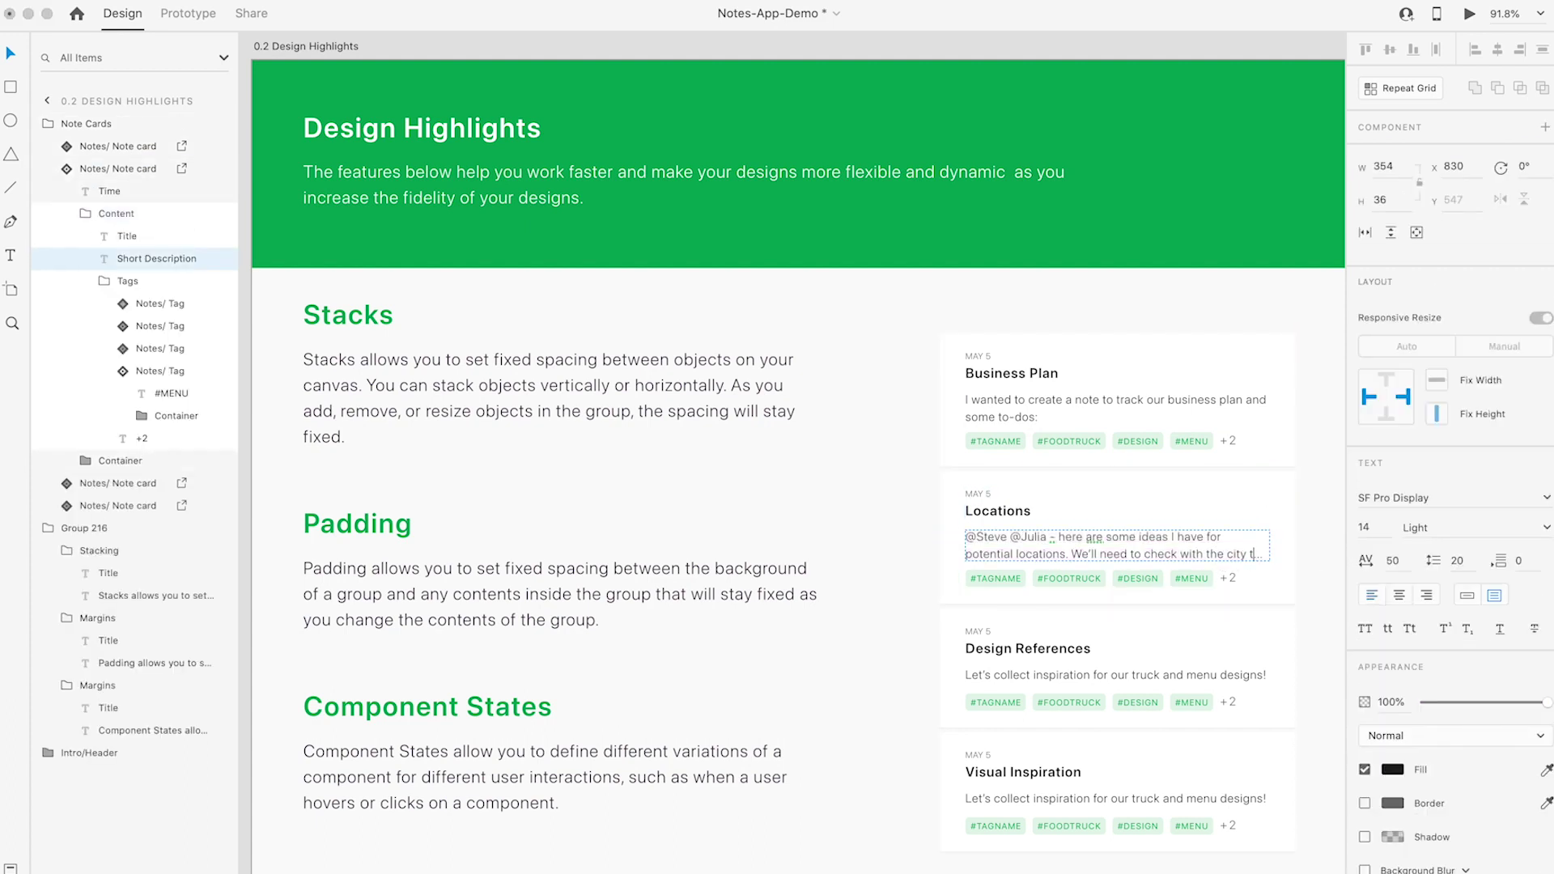
text(this is taller!)
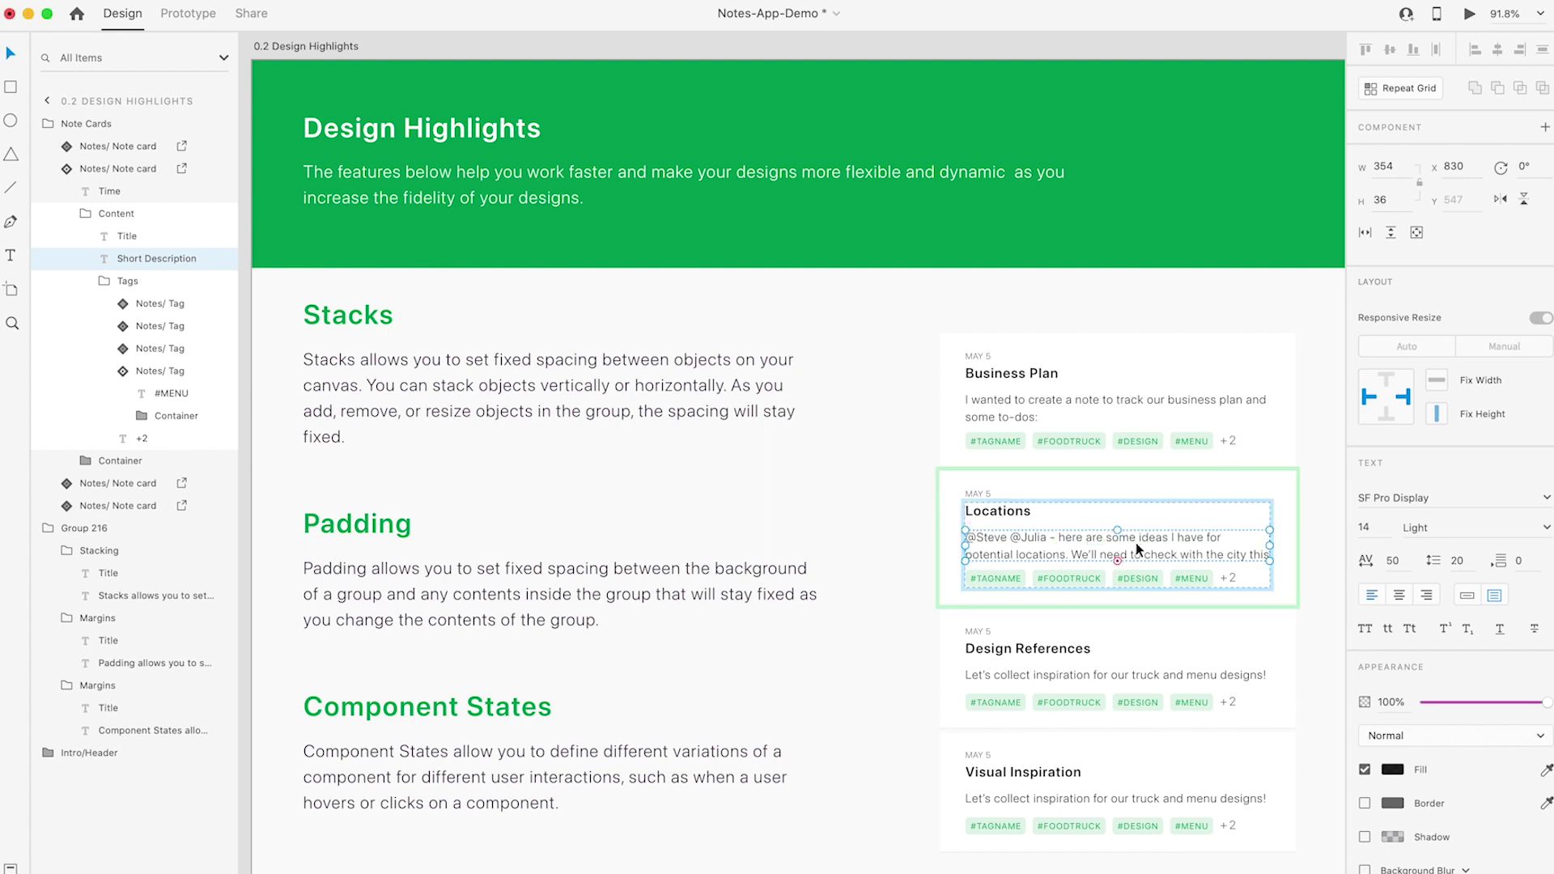
key(Escape)
click(944, 601)
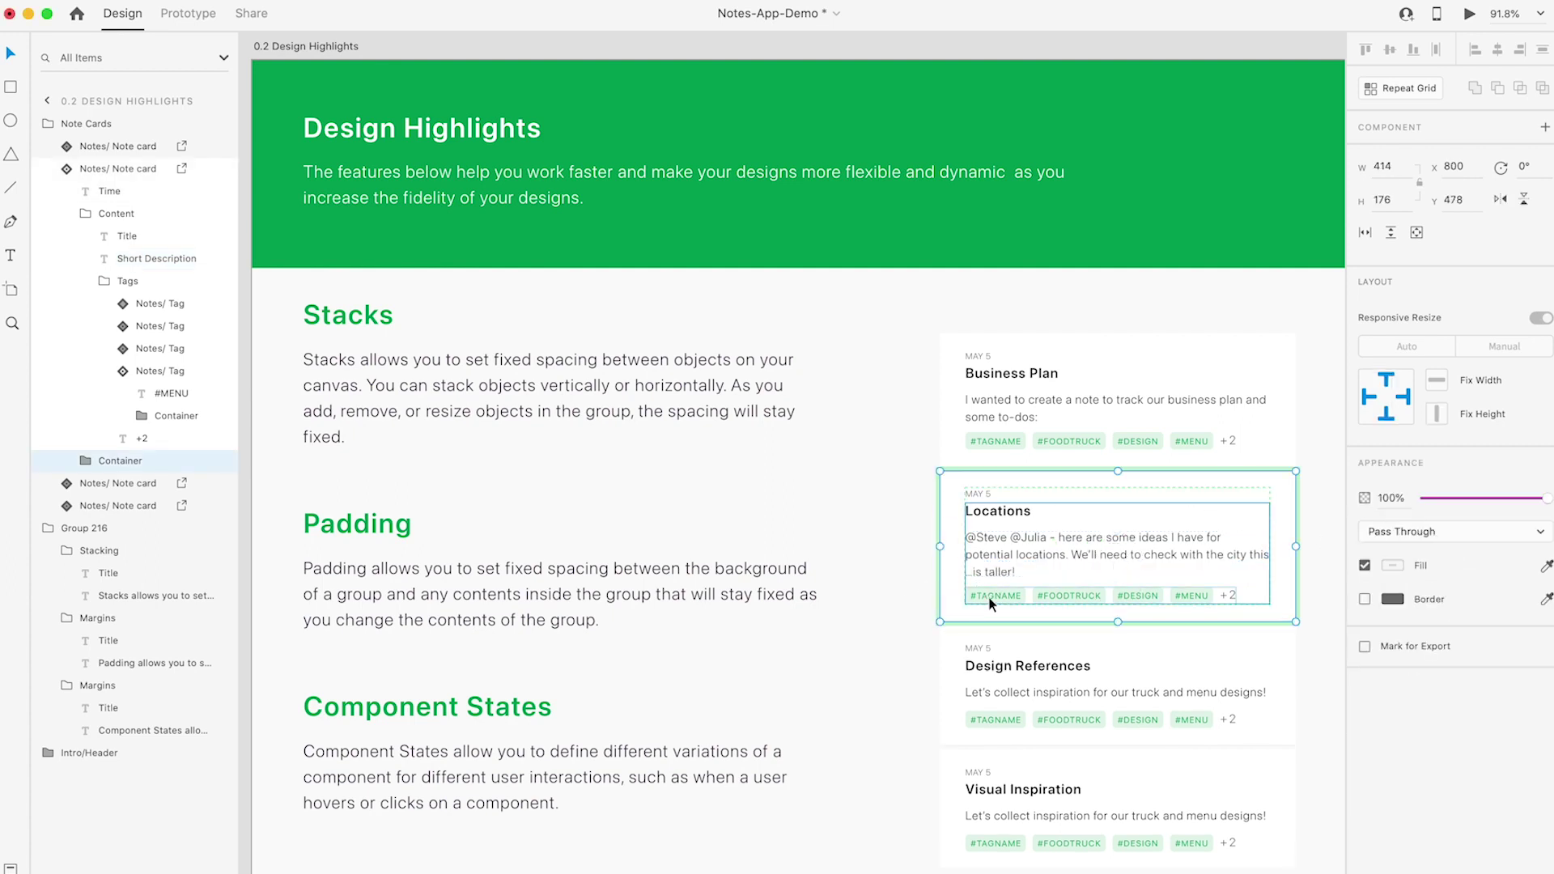
Step: Extend the #MENU tag on the Locations card to read #MENULONG
scroll(1044, 596, up, 3)
scroll(1051, 594, up, 3)
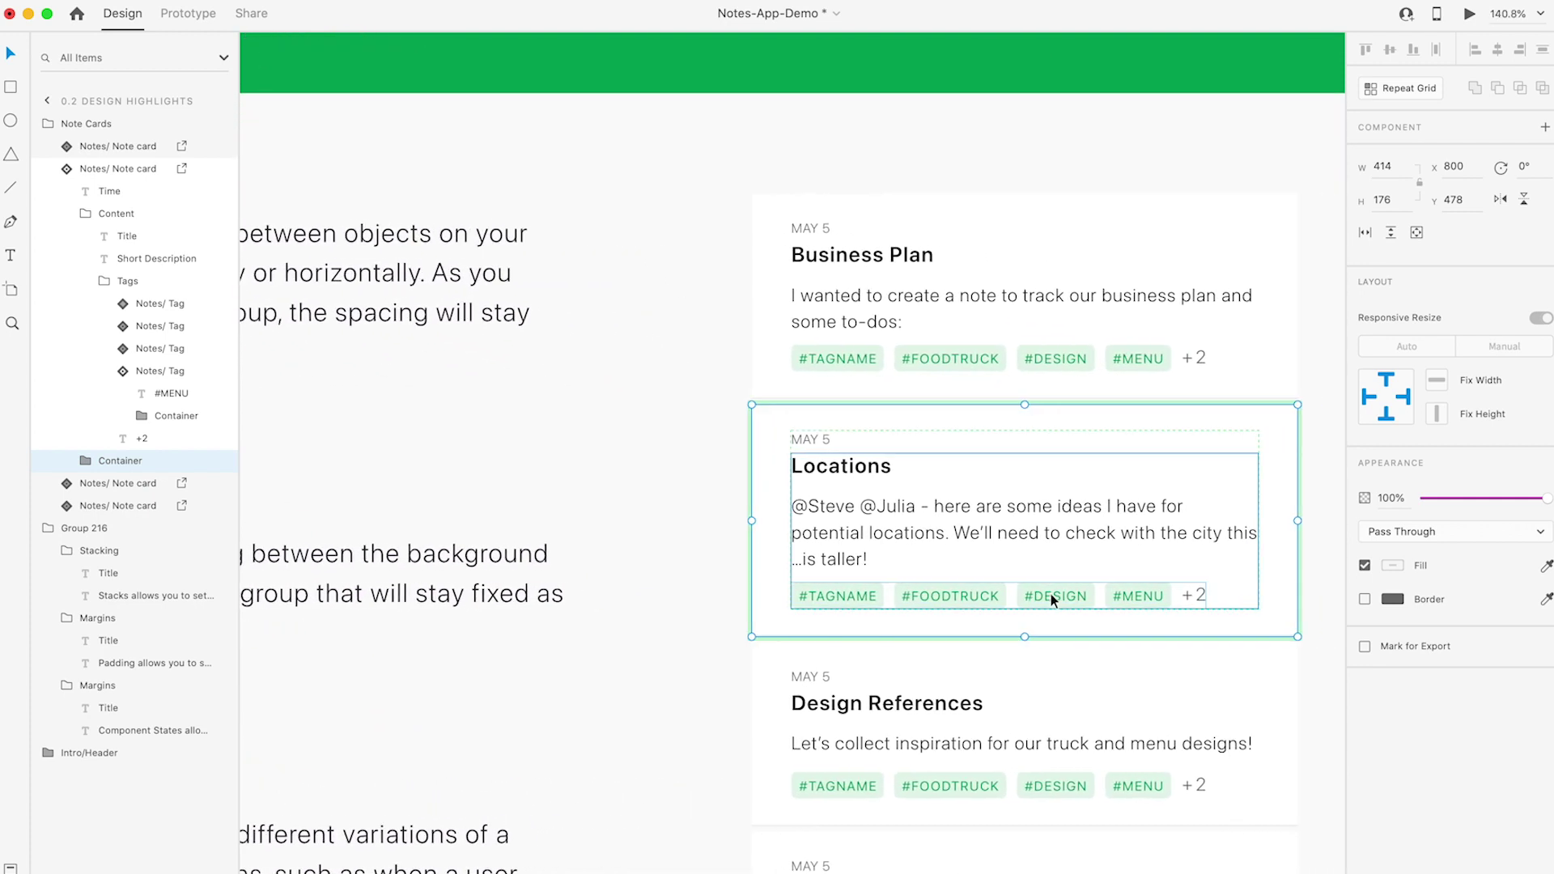
click(1057, 595)
click(1085, 597)
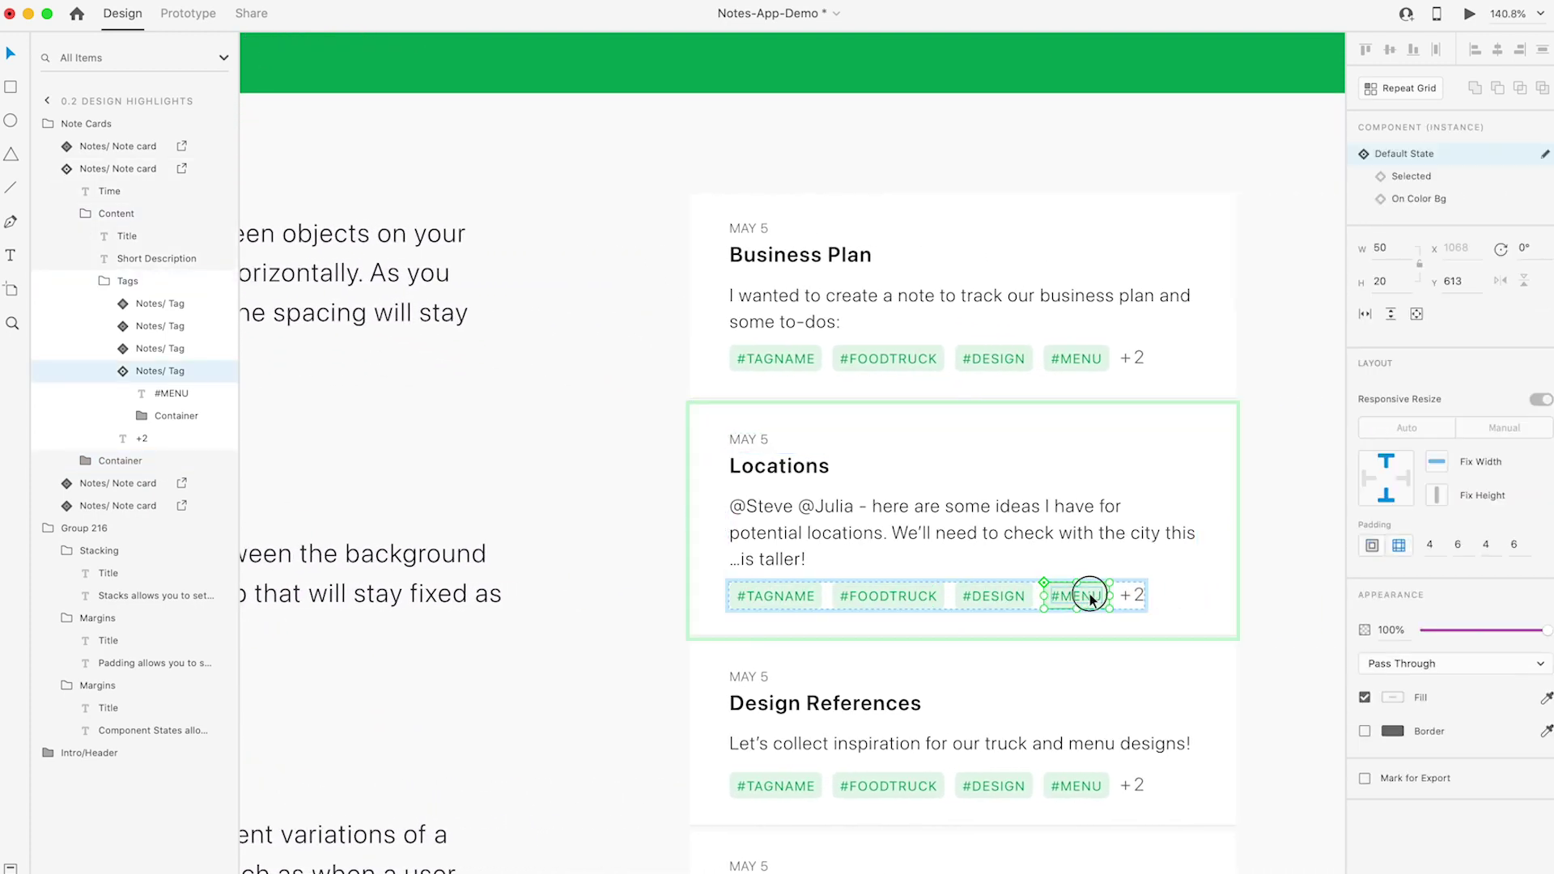
click(1086, 596)
double_click(1093, 595)
key(Right)
text(LONG)
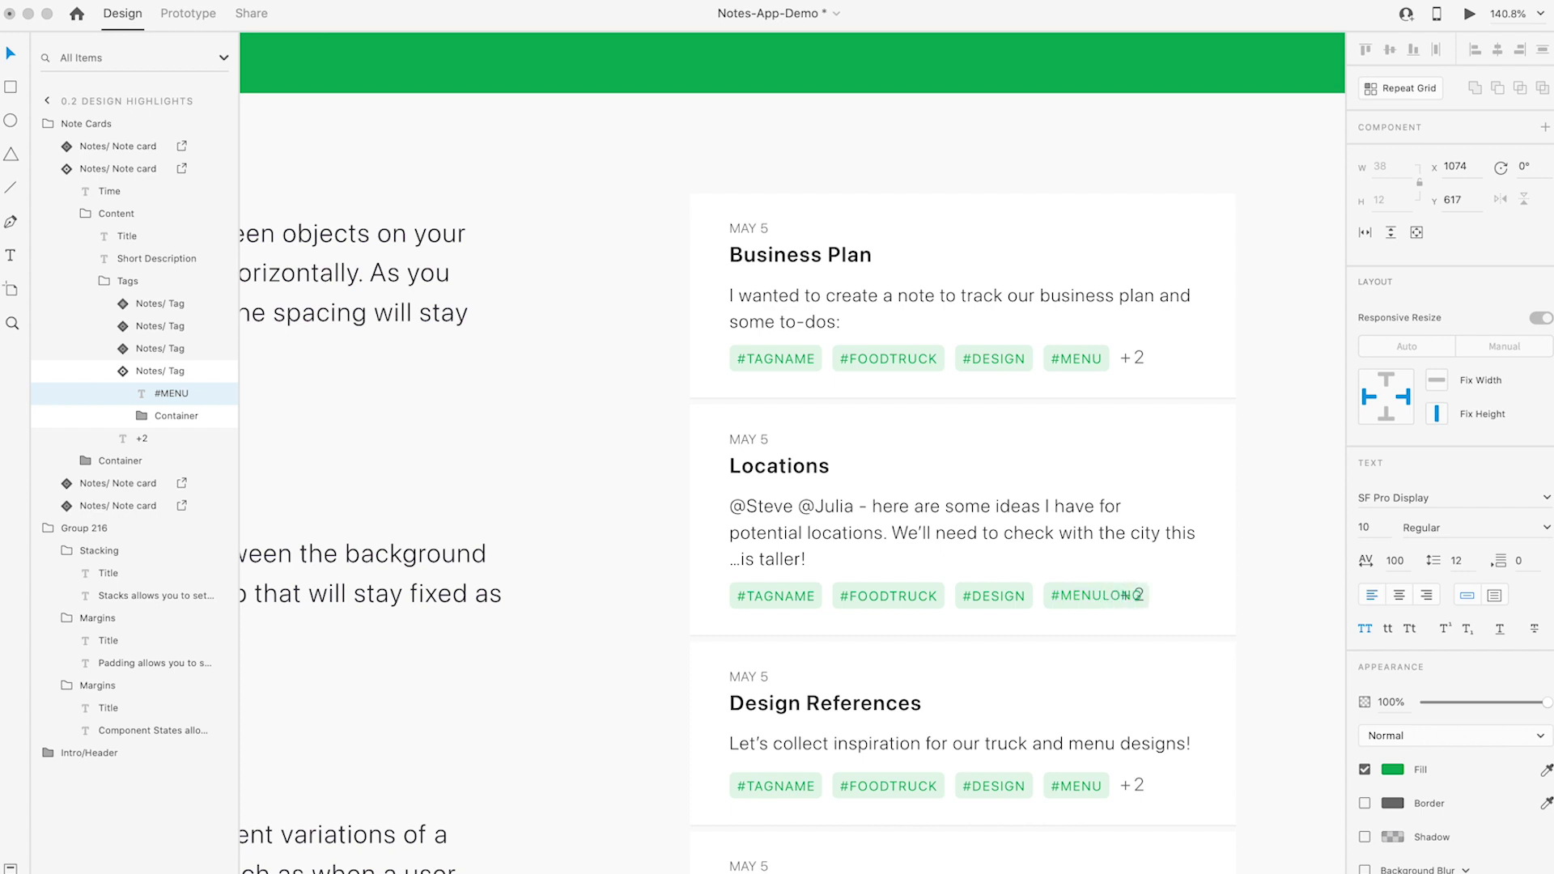
key(Escape)
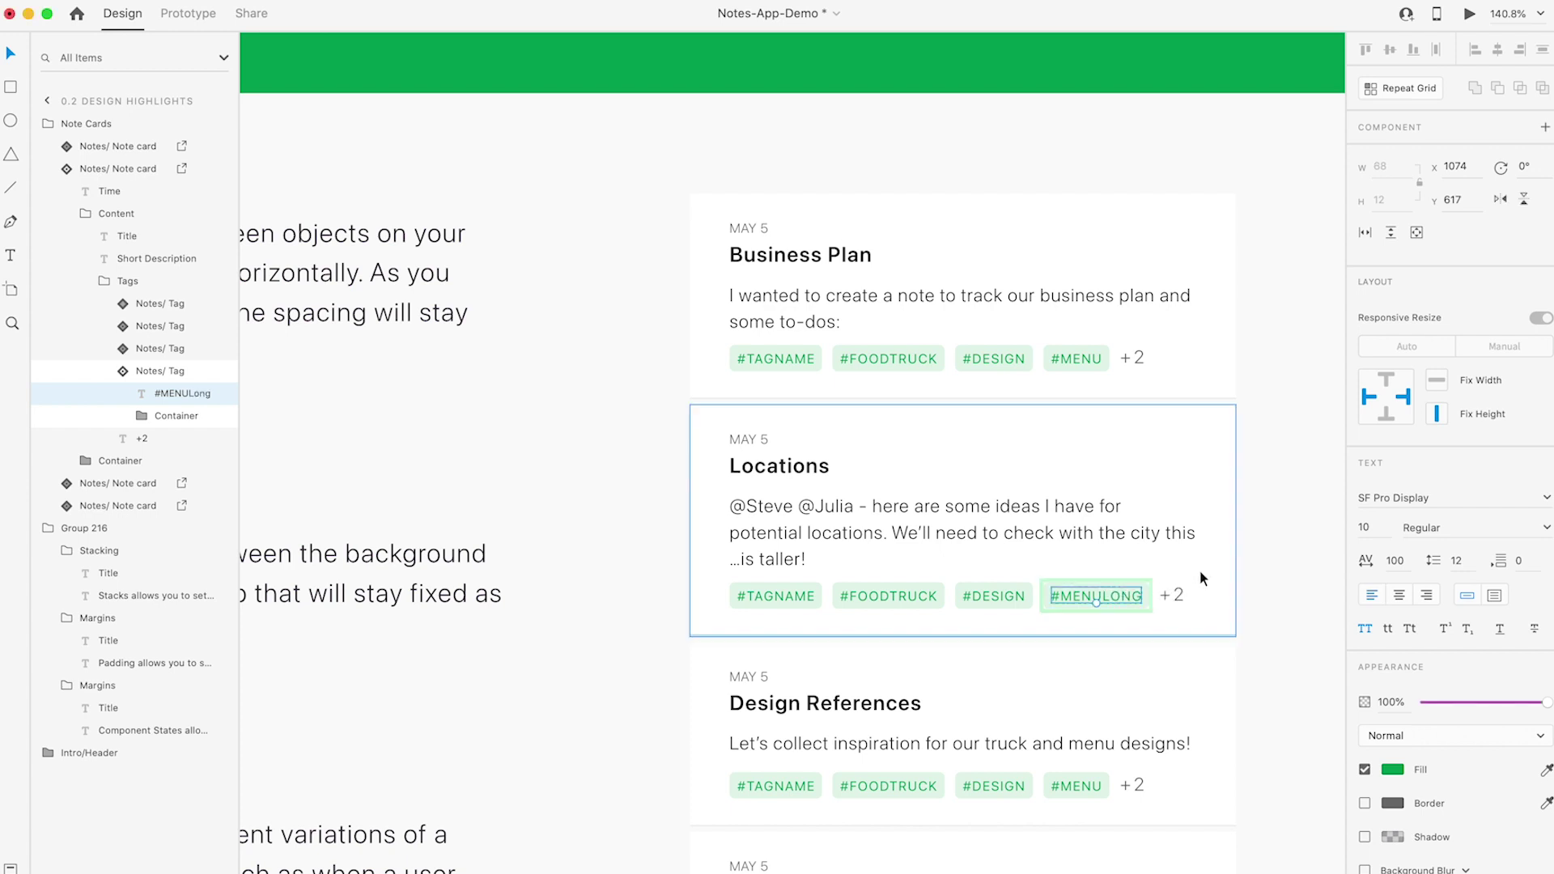
click(1268, 552)
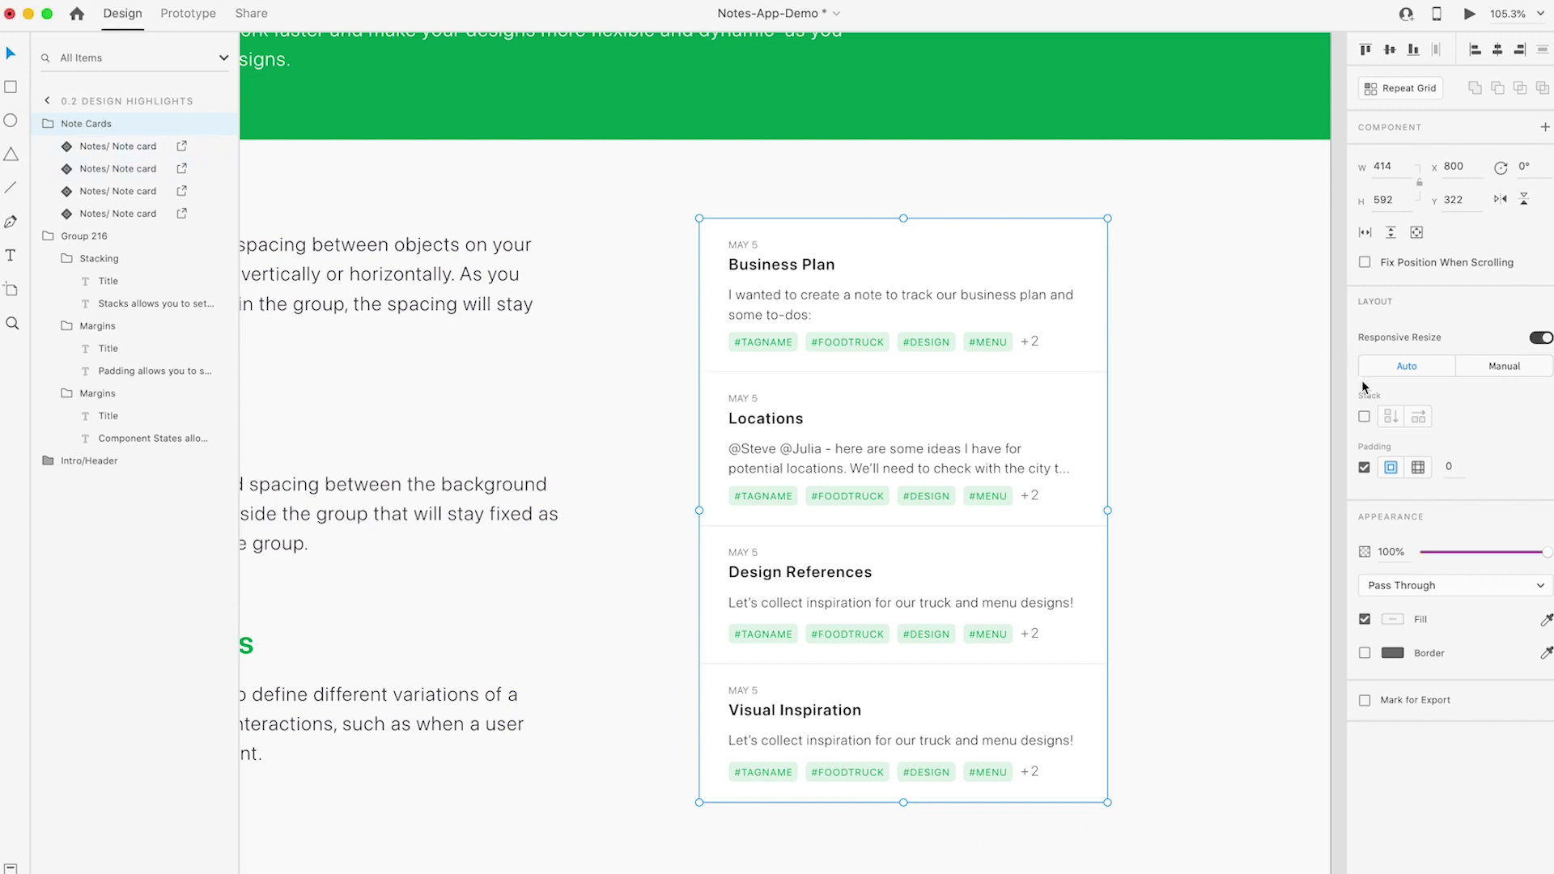
Step: Enable Stack for the Note Cards group on the Design Highlights artboard
click(1365, 418)
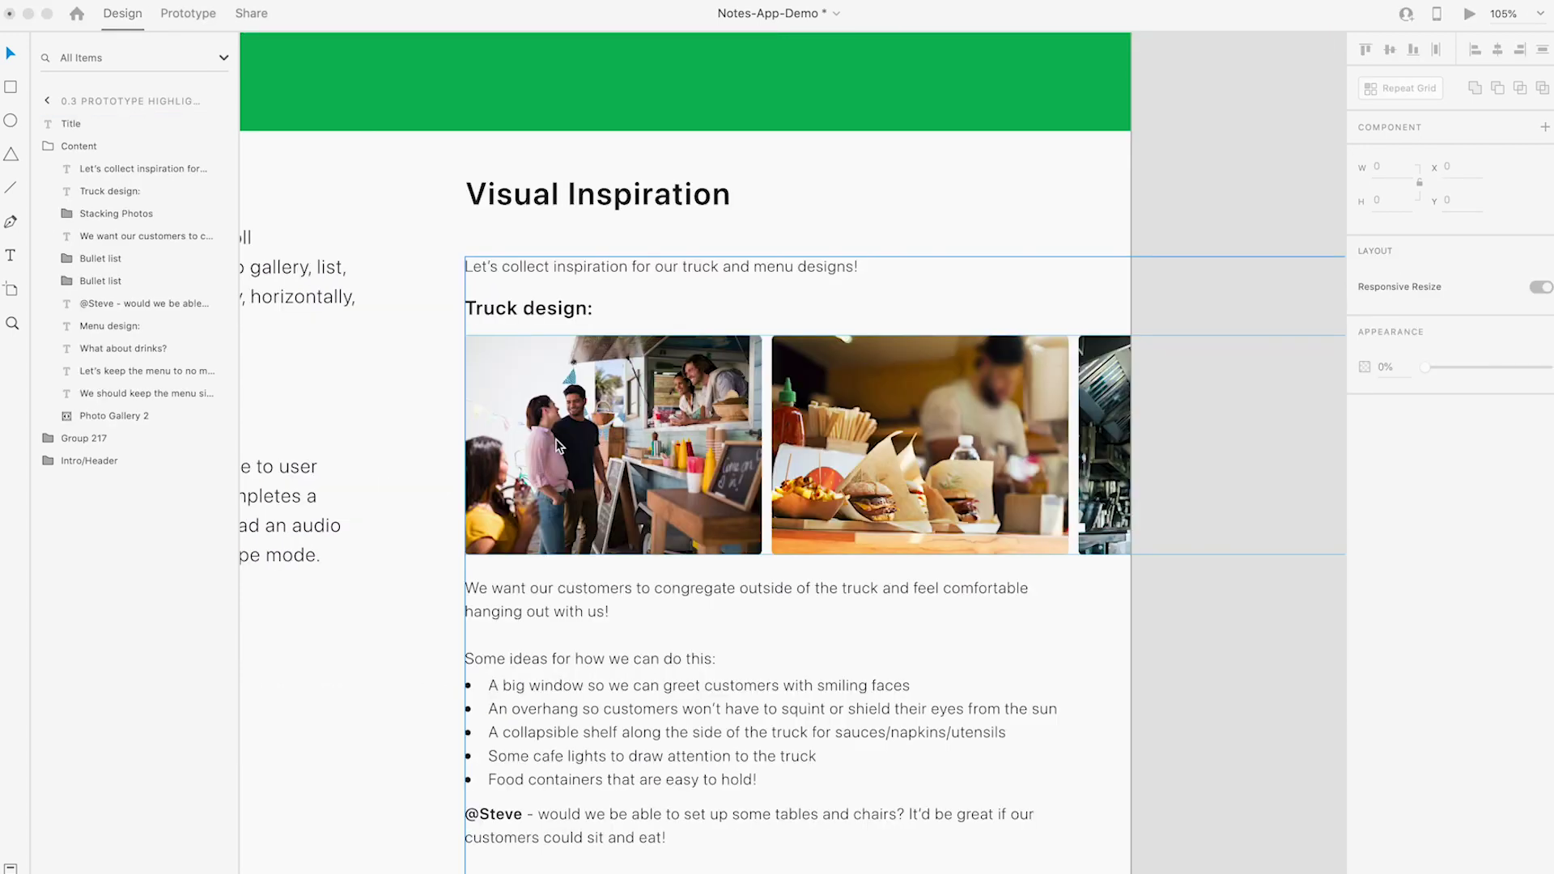
Step: Make the Stacking Photos group under Truck design a horizontal scroll group and narrow its viewport to about 653 wide
click(542, 444)
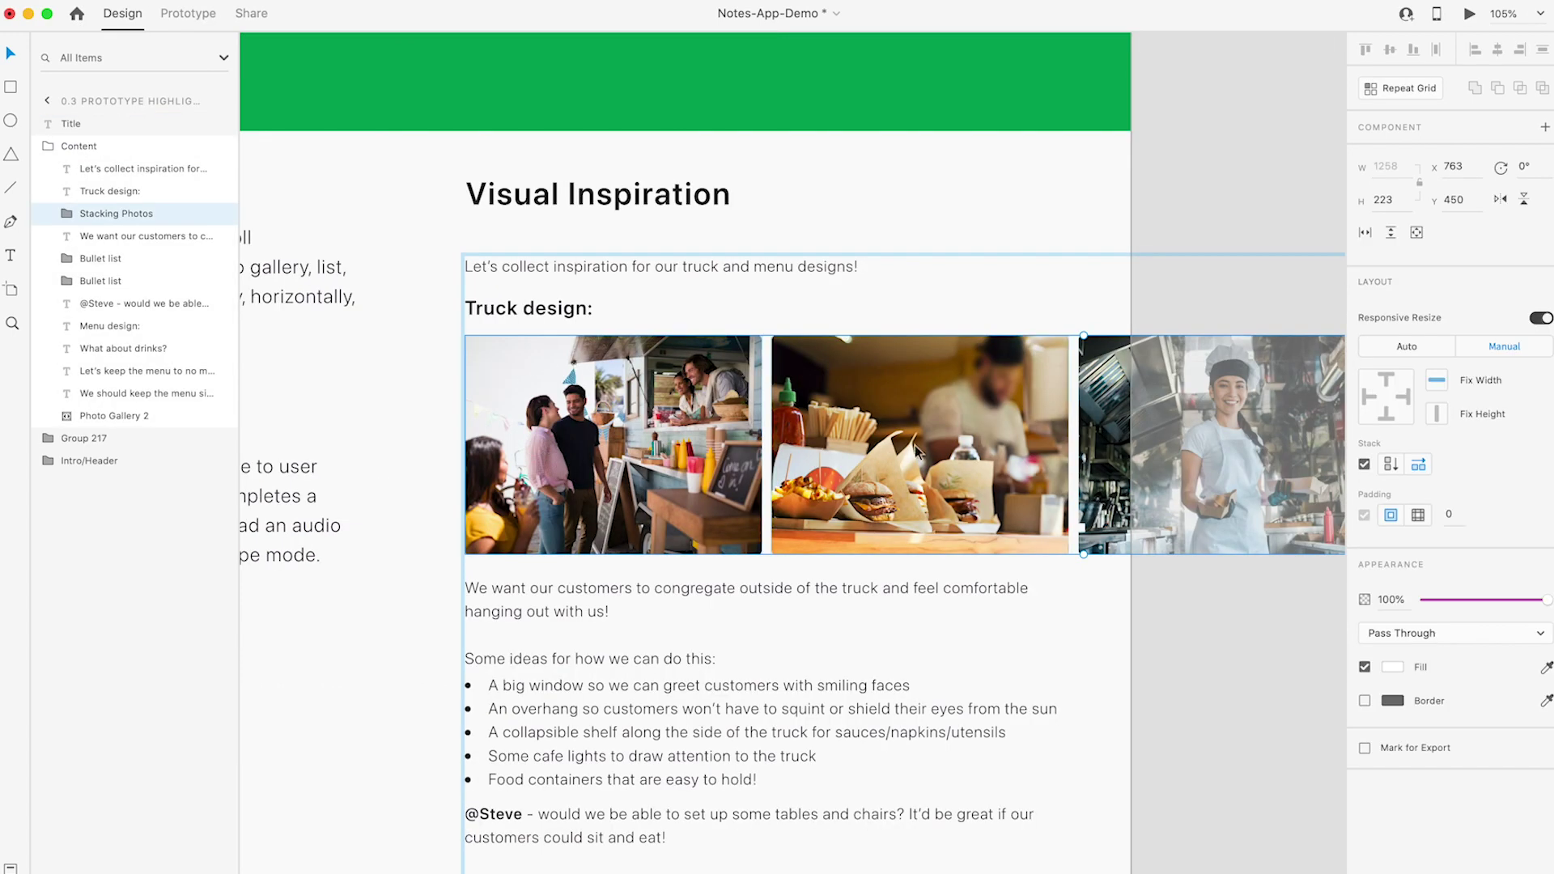
mouse_move(95, 219)
click(1364, 234)
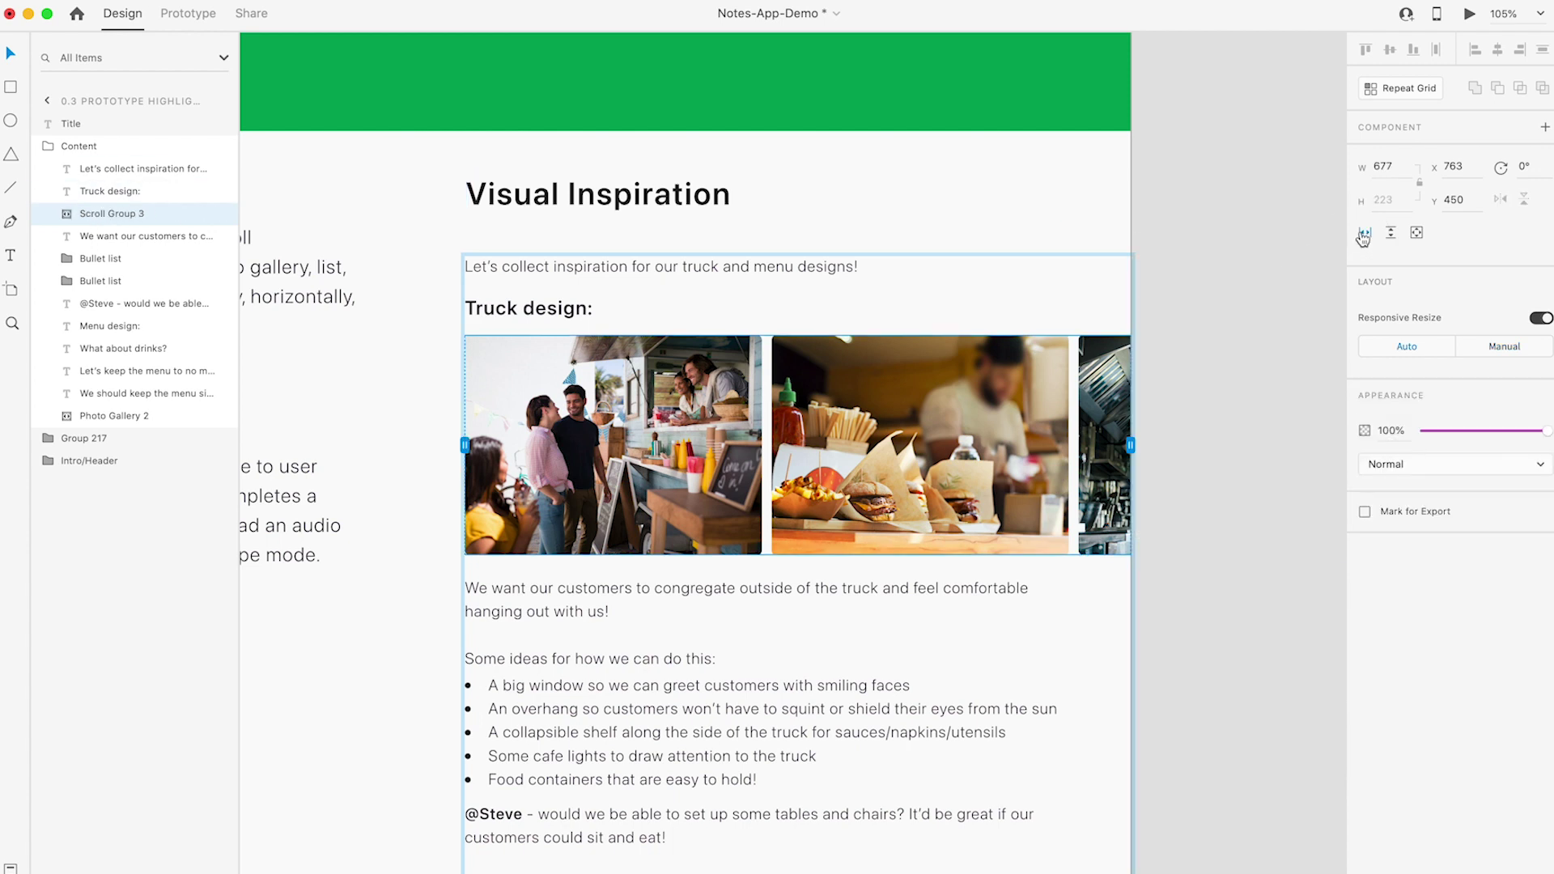
mouse_move(1132, 446)
mouse_down()
mouse_move(1093, 446)
mouse_move(1106, 446)
mouse_up()
Step: Group the Visual Inspiration title together with all of the note content below it
drag(464, 156, 867, 707)
scroll(867, 708, up, 15)
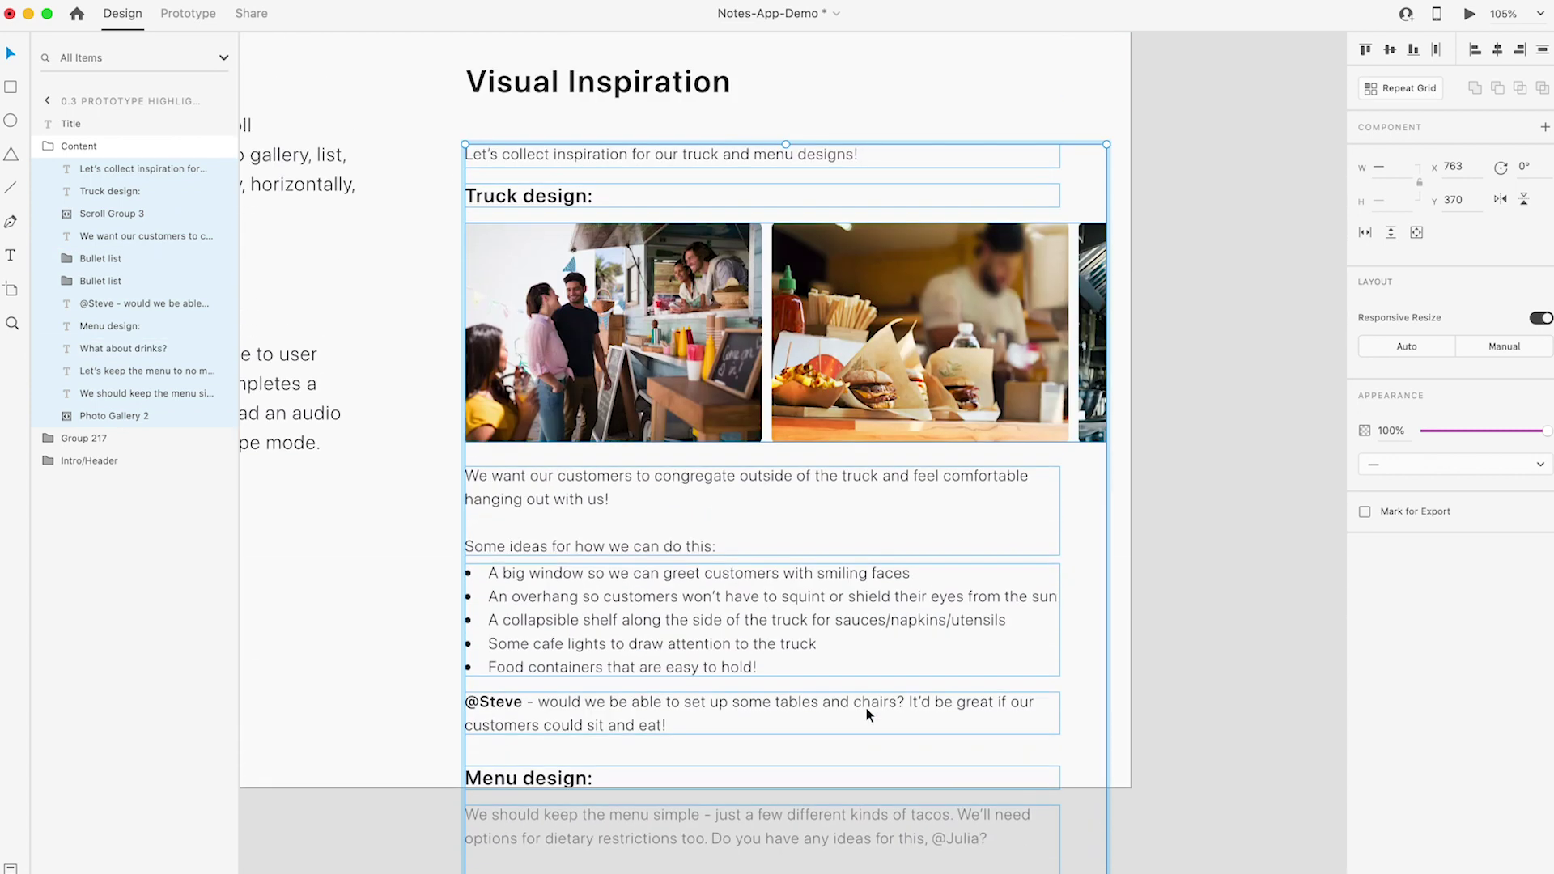
shift+click(560, 316)
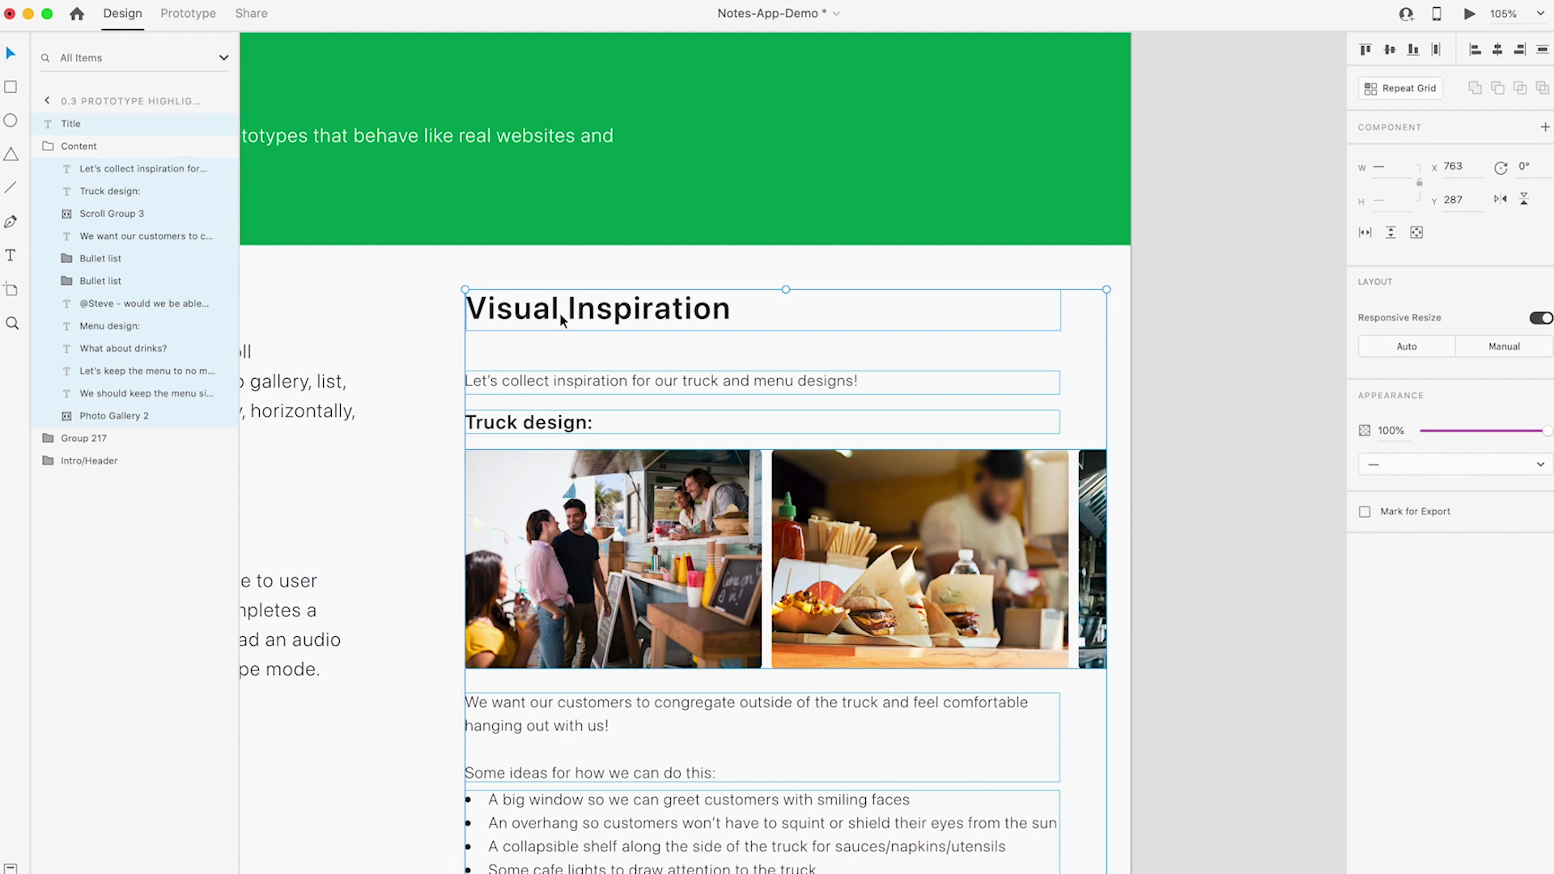
right_click(541, 310)
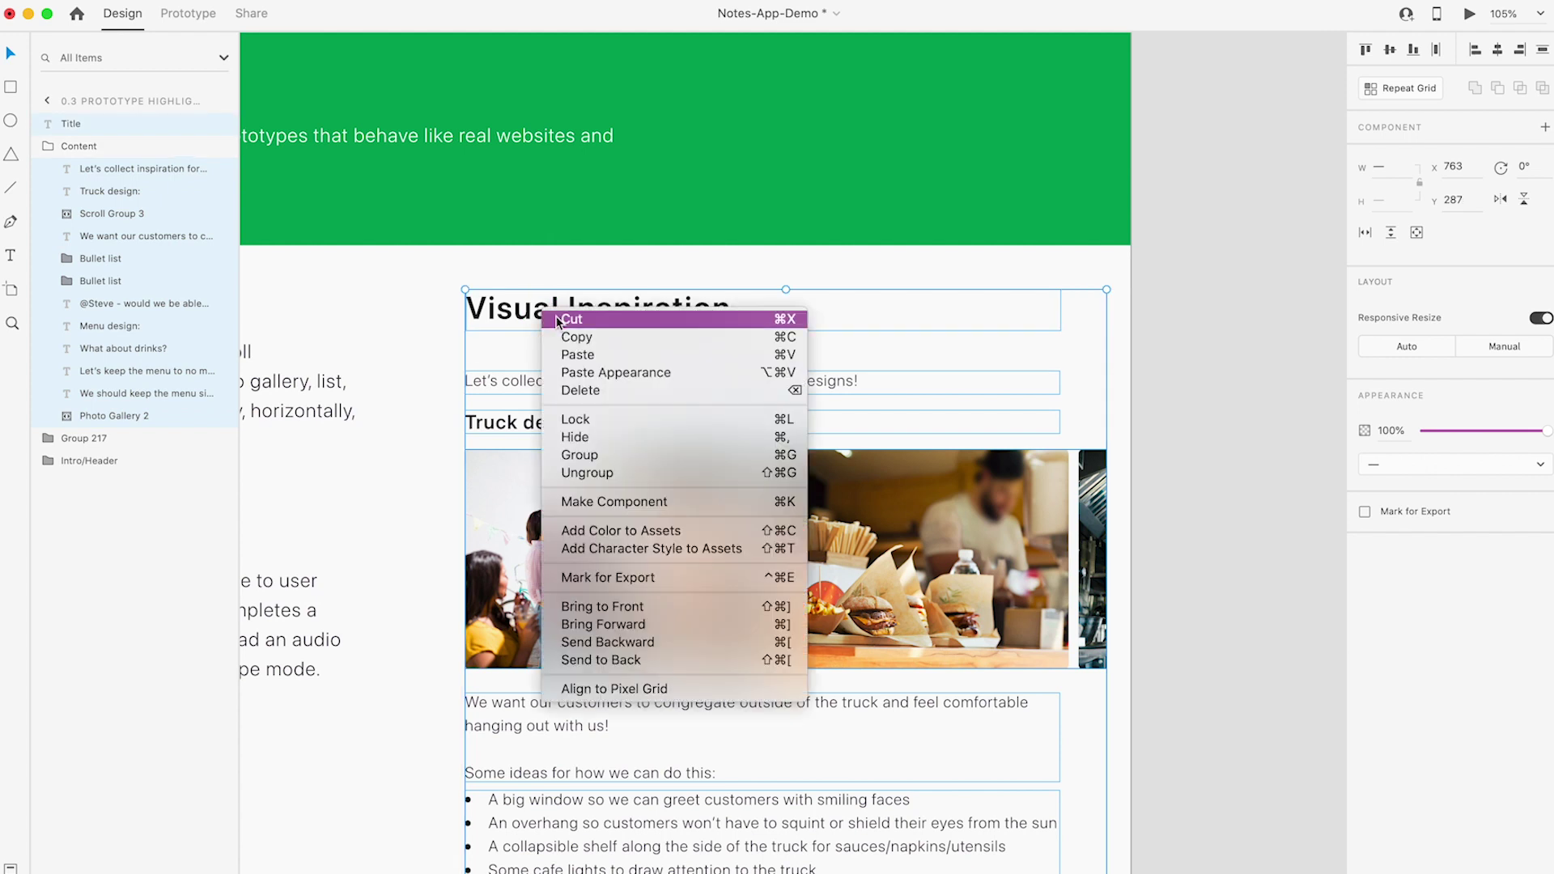
click(595, 456)
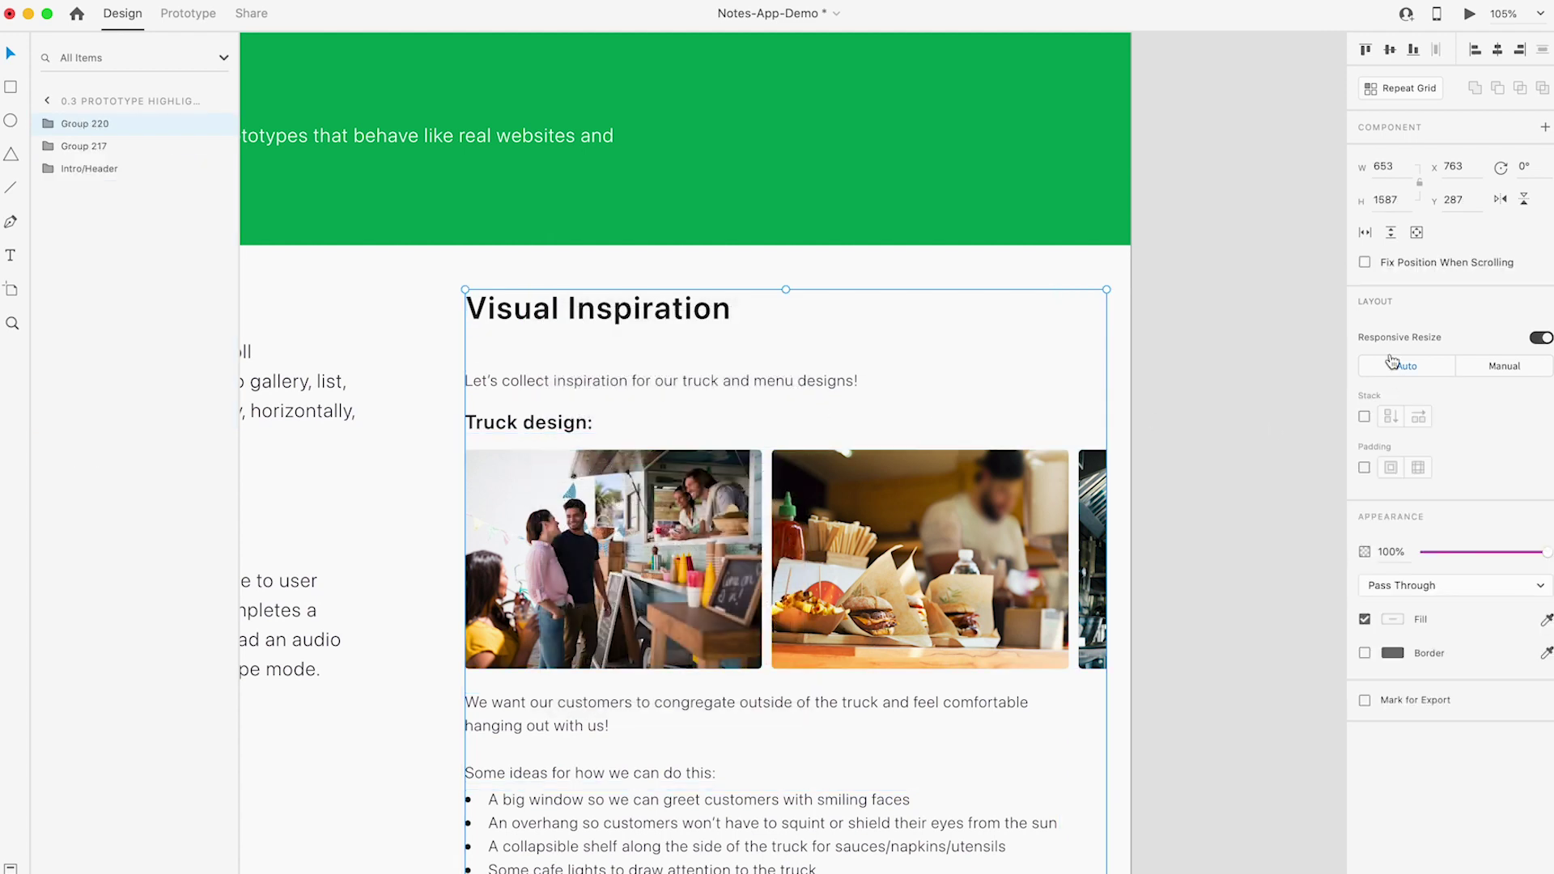
Step: Make the Visual Inspiration group a vertical scroll group and shorten its viewport to about 677 high
click(1391, 234)
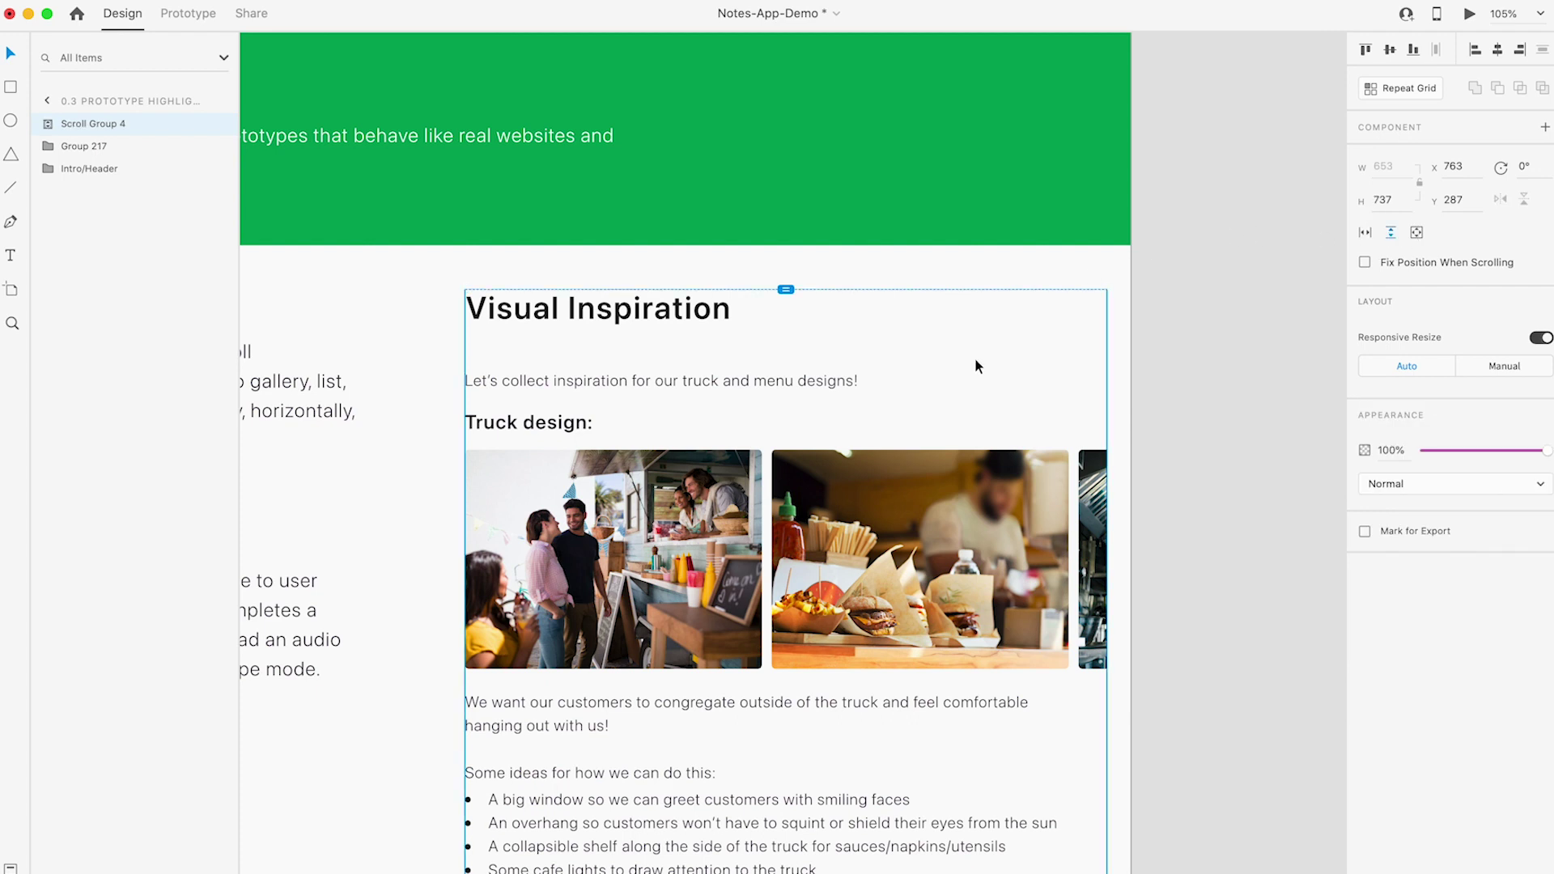
scroll(891, 516, down, 10)
drag(785, 591, 780, 533)
scroll(781, 508, up, 5)
scroll(782, 509, up, 2)
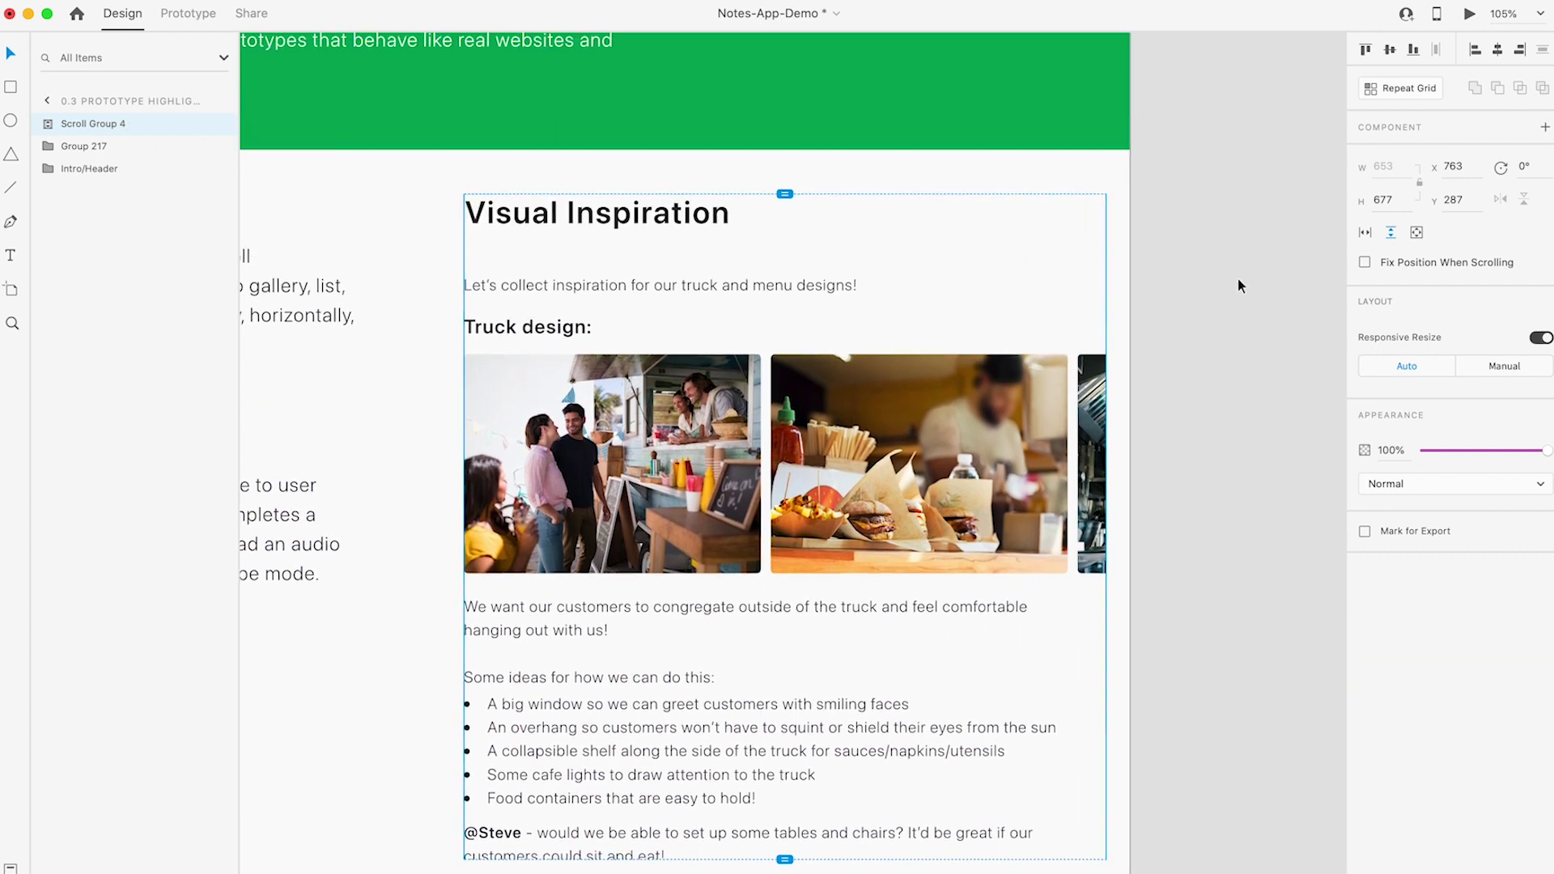
Step: Preview the prototype and test the vertical scrolling of the note content and the horizontal scrolling of the truck photos
click(1469, 16)
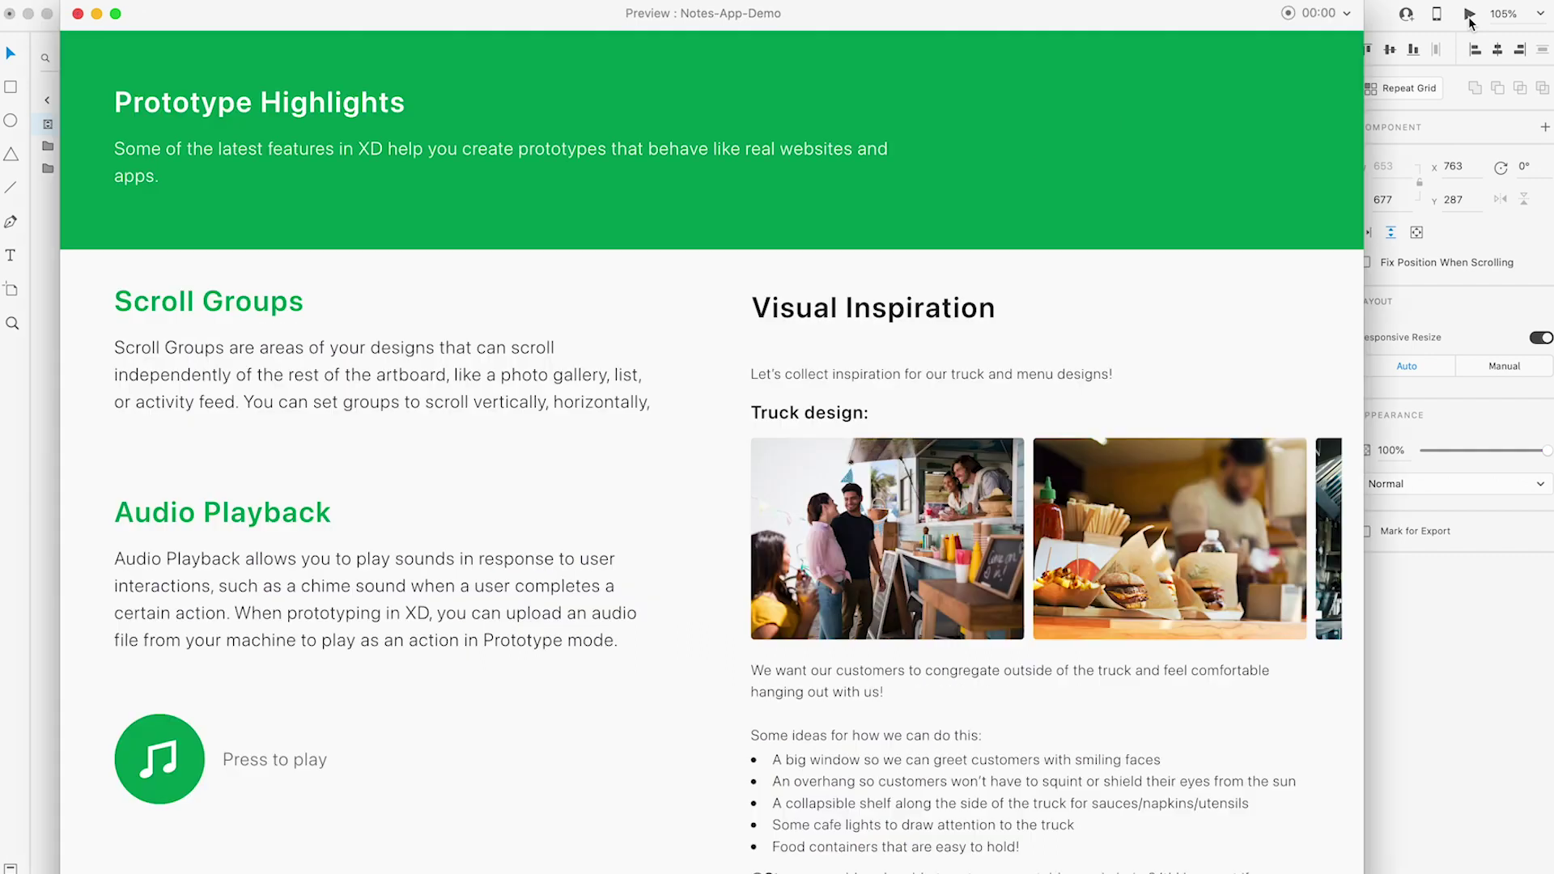
scroll(944, 559, down, 8)
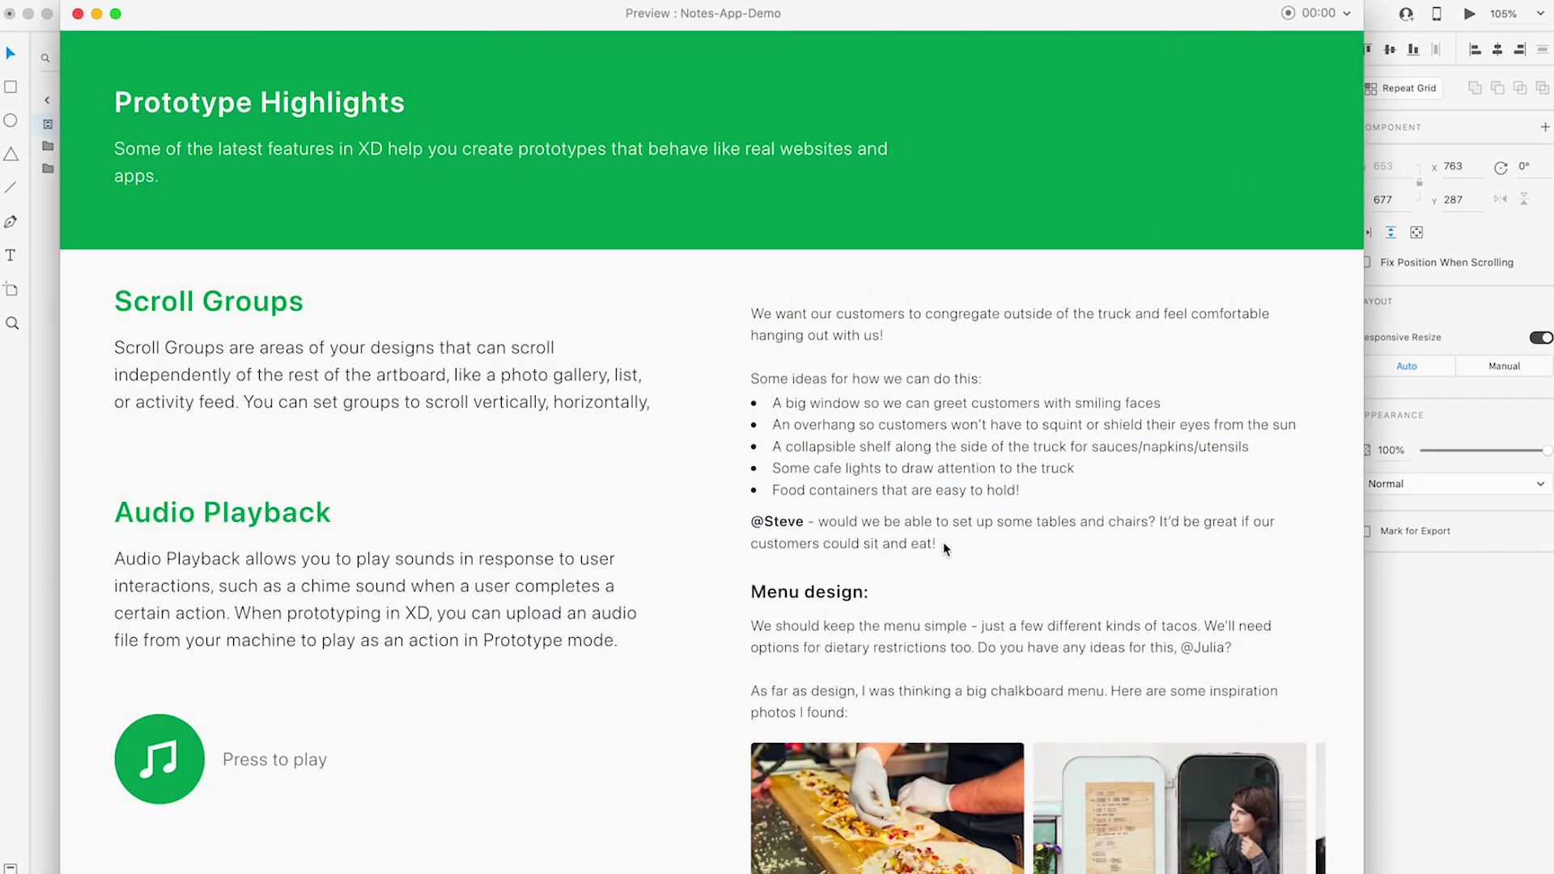
scroll(944, 541, up, 8)
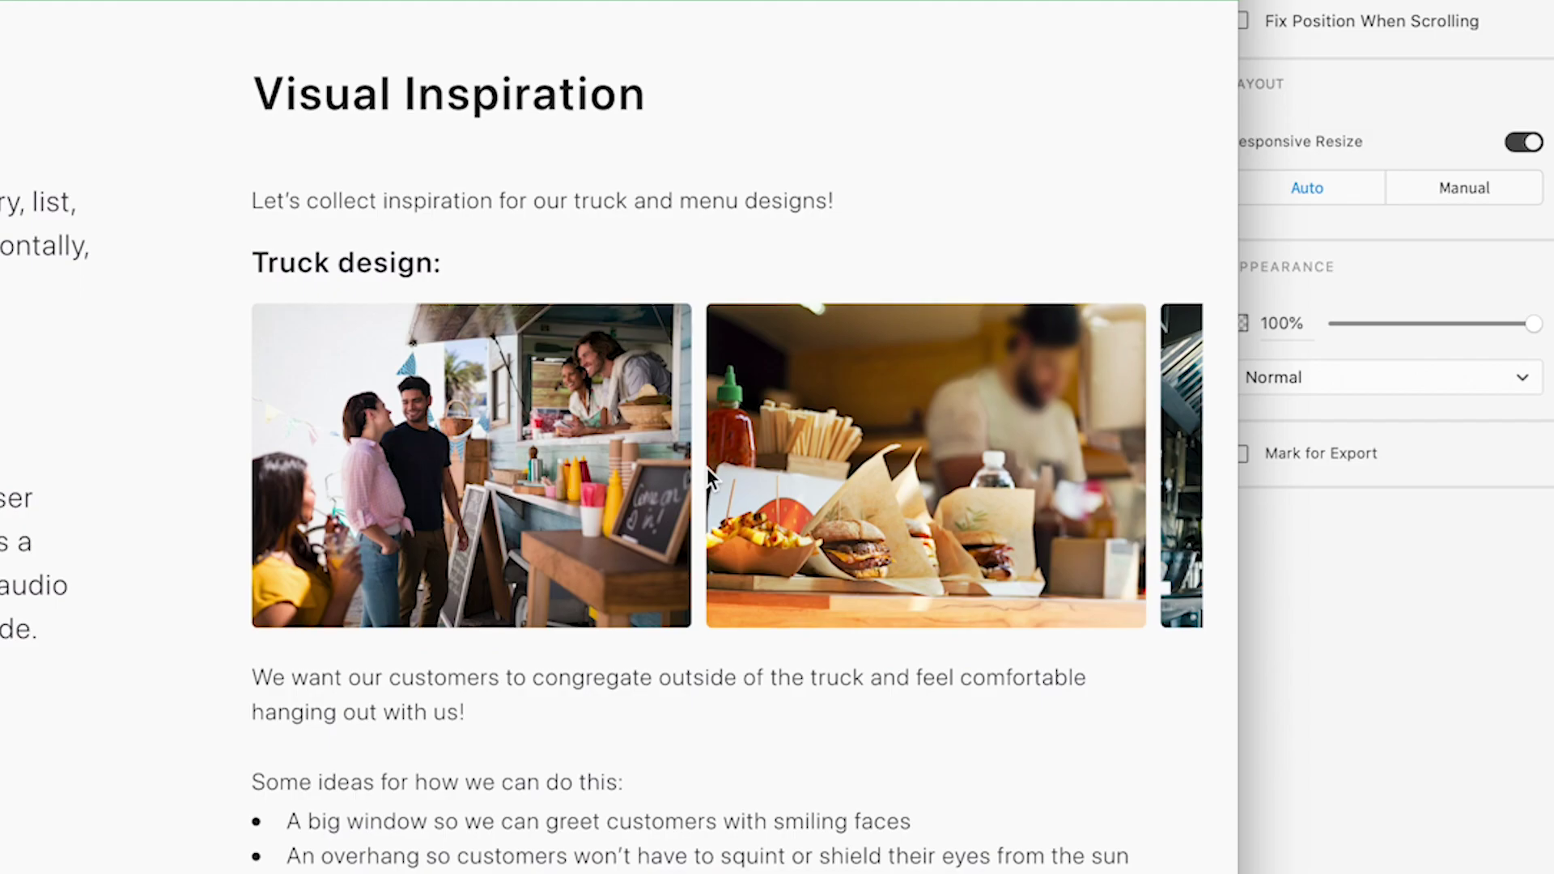
scroll(1032, 542, right, 3)
scroll(708, 468, right, 5)
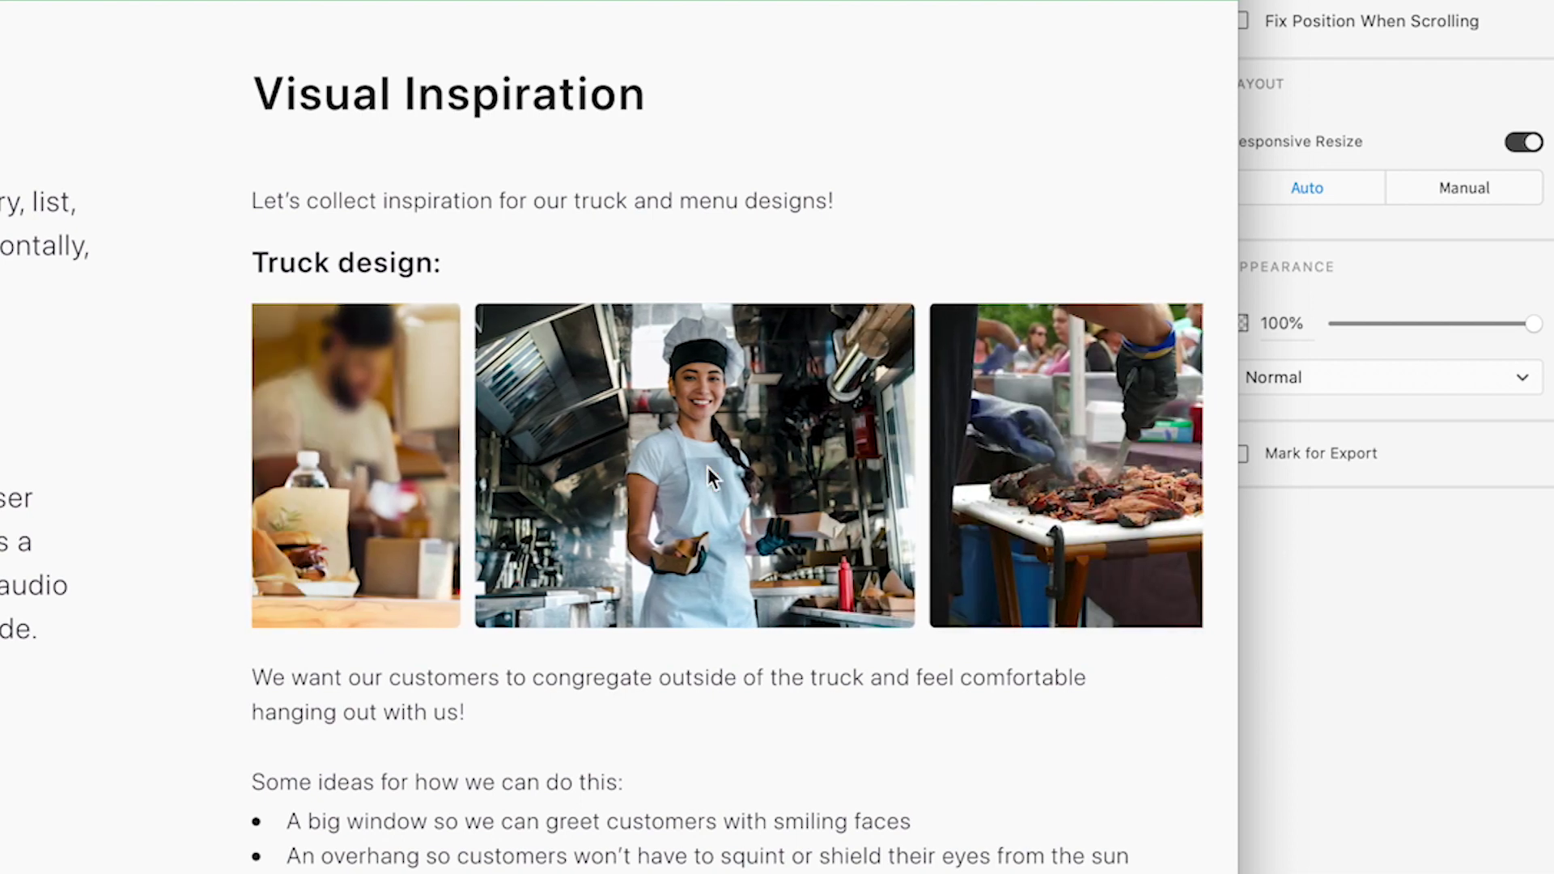
scroll(708, 468, left, 7)
scroll(687, 459, down, 1)
scroll(687, 460, down, 4)
scroll(687, 460, up, 4)
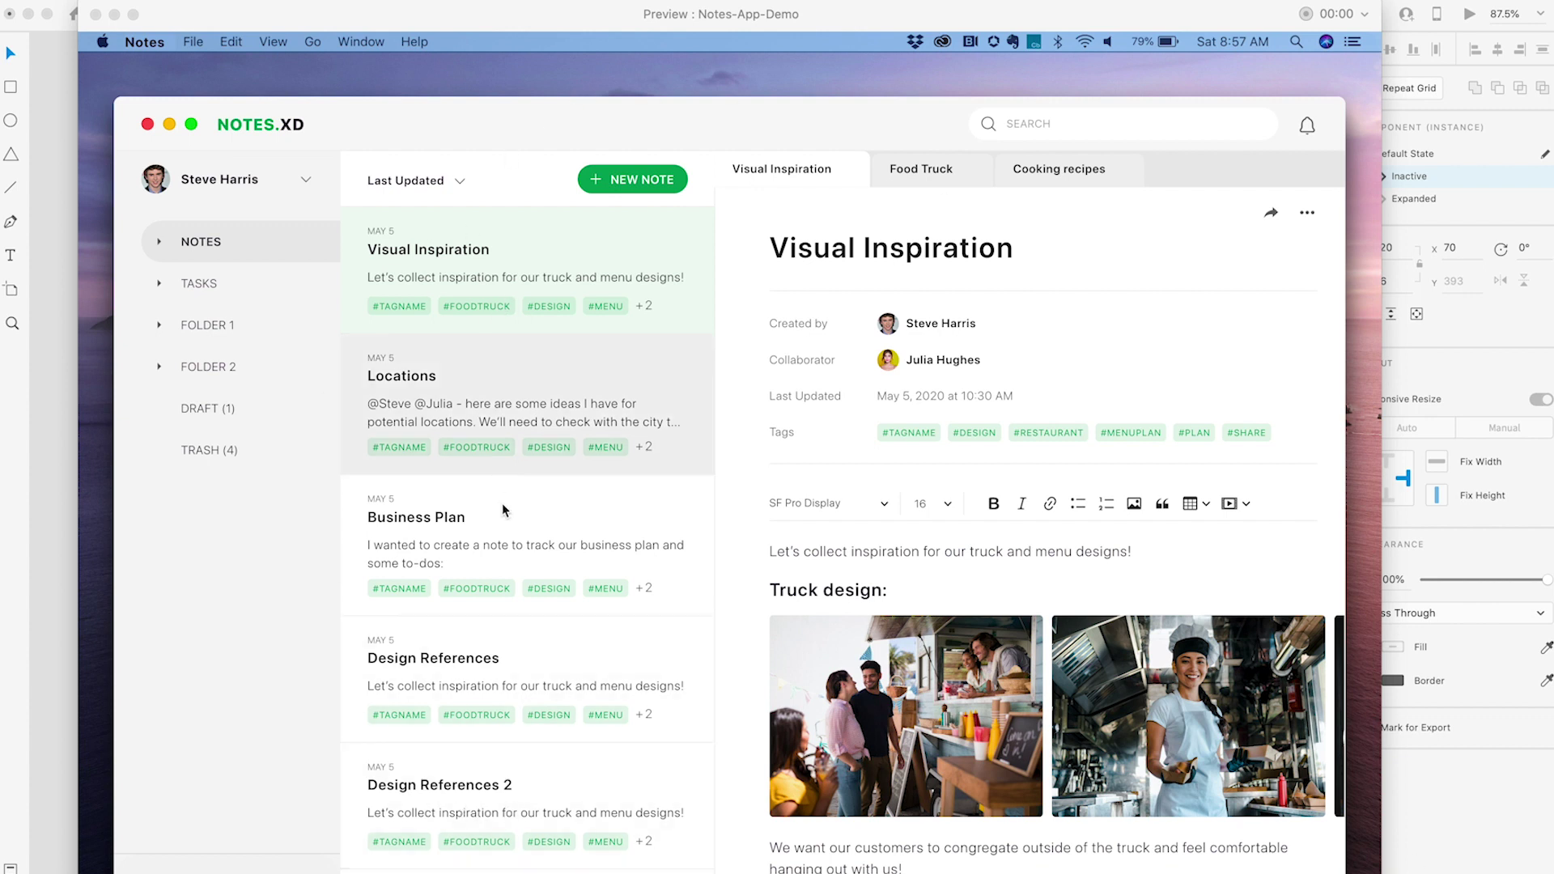
Step: Test the previewed prototype's nested scrolling: the notes list and note content vertically, and the Truck design photos horizontally
scroll(516, 619, down, 6)
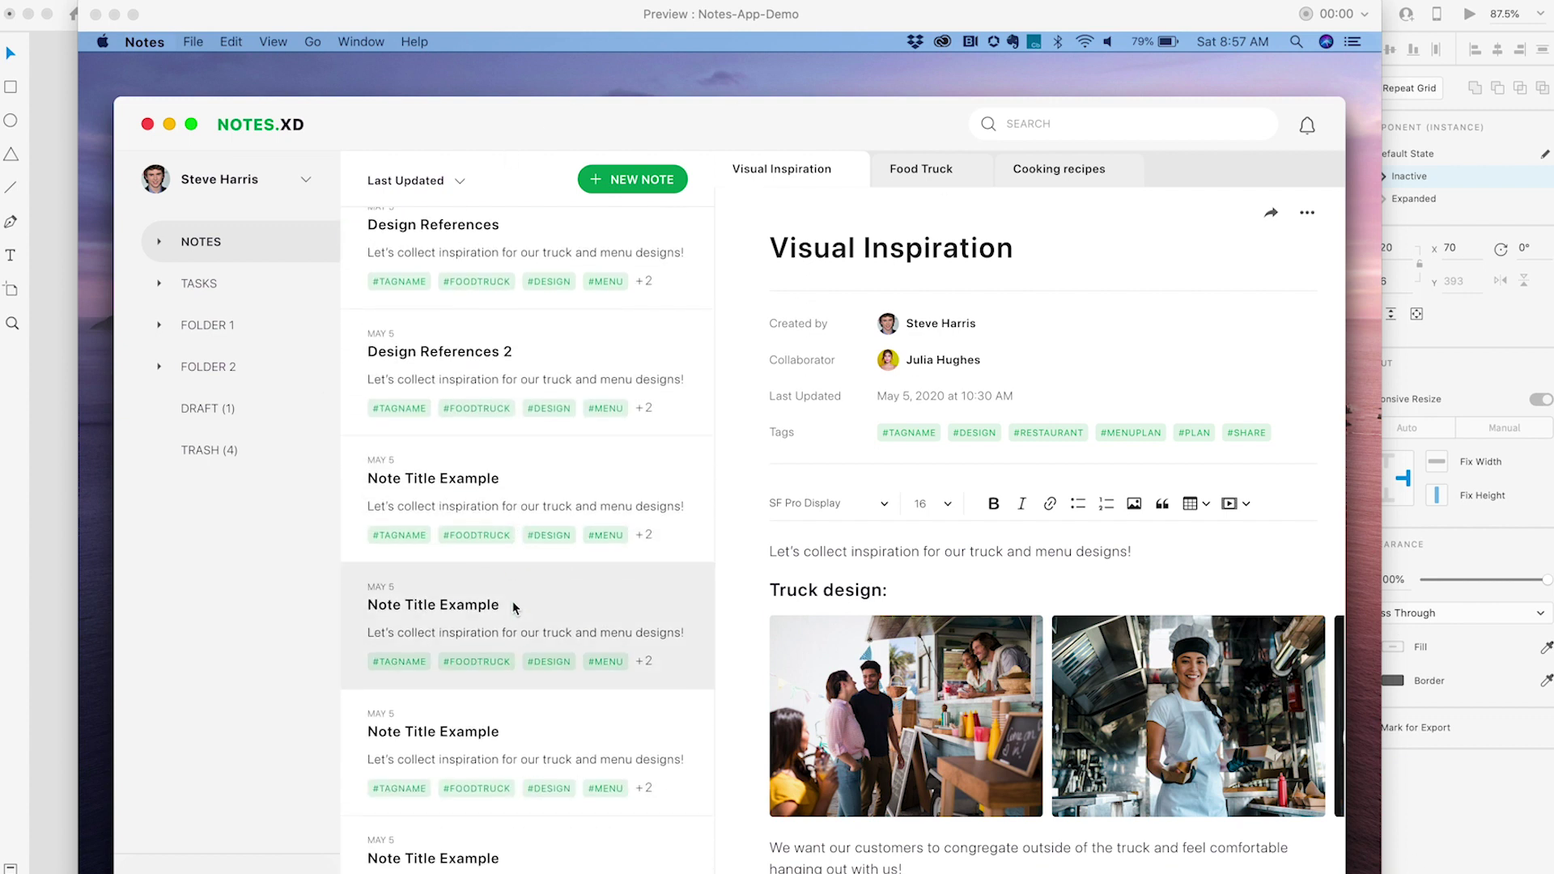
scroll(513, 595, up, 4)
scroll(946, 659, down, 3)
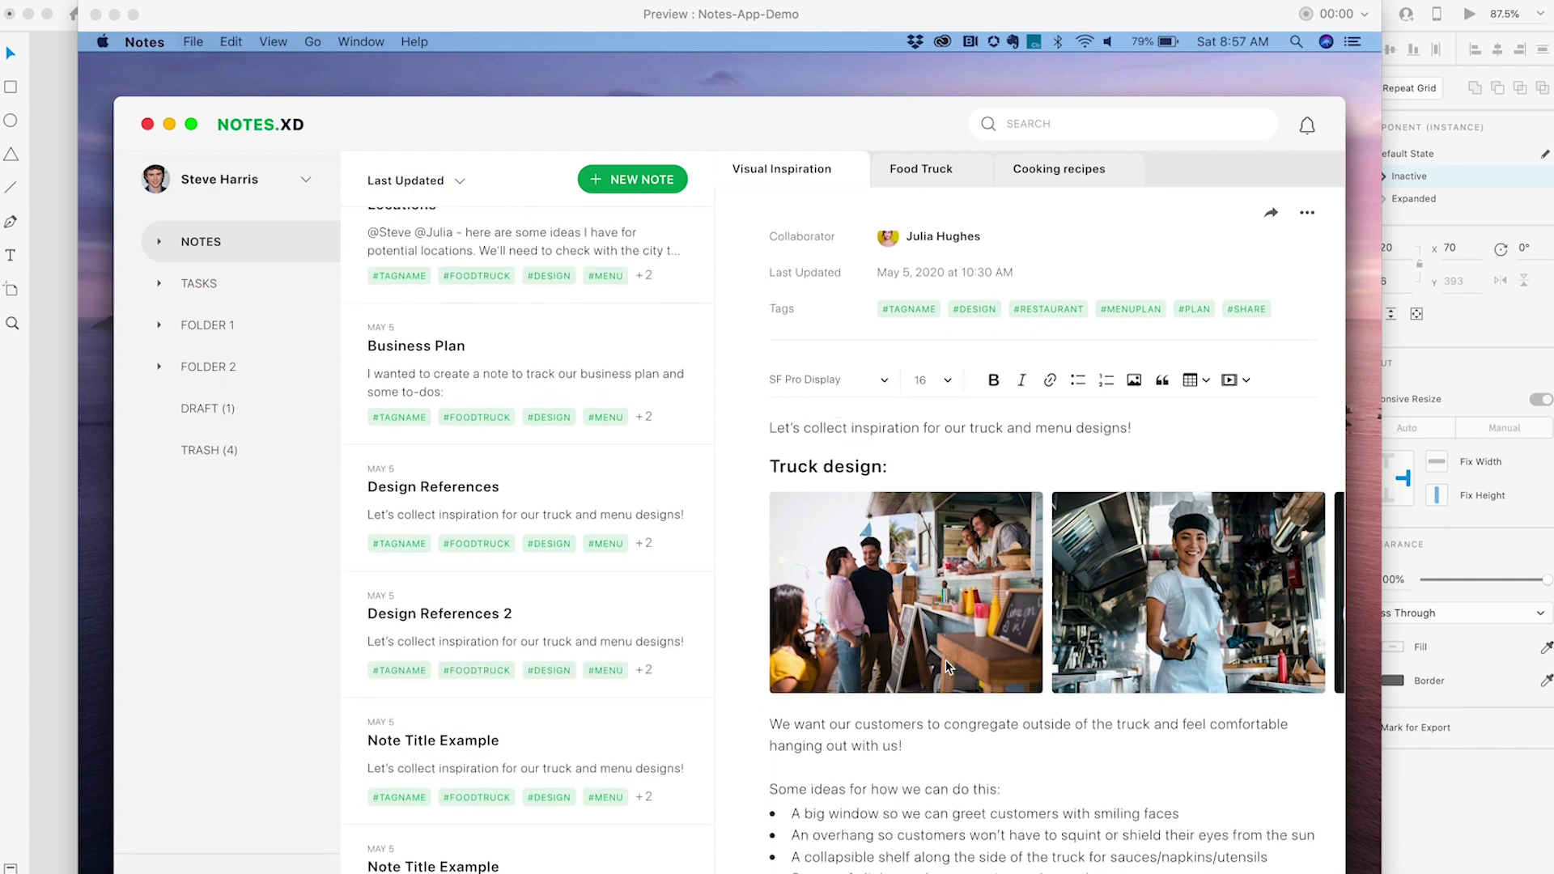
scroll(942, 657, down, 3)
scroll(942, 658, up, 5)
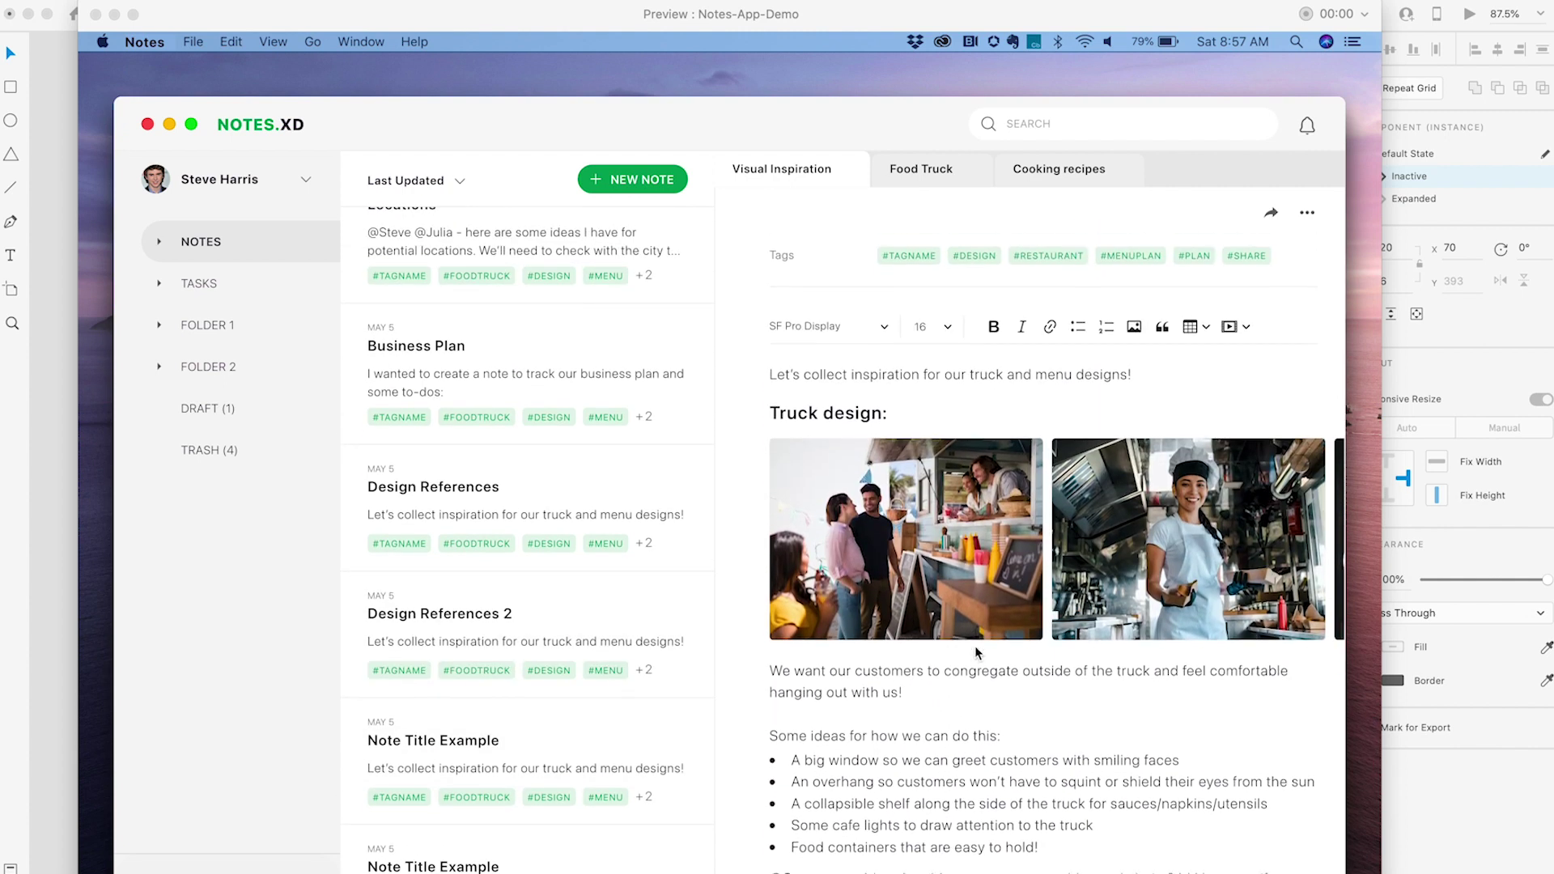
scroll(1083, 595, right, 3)
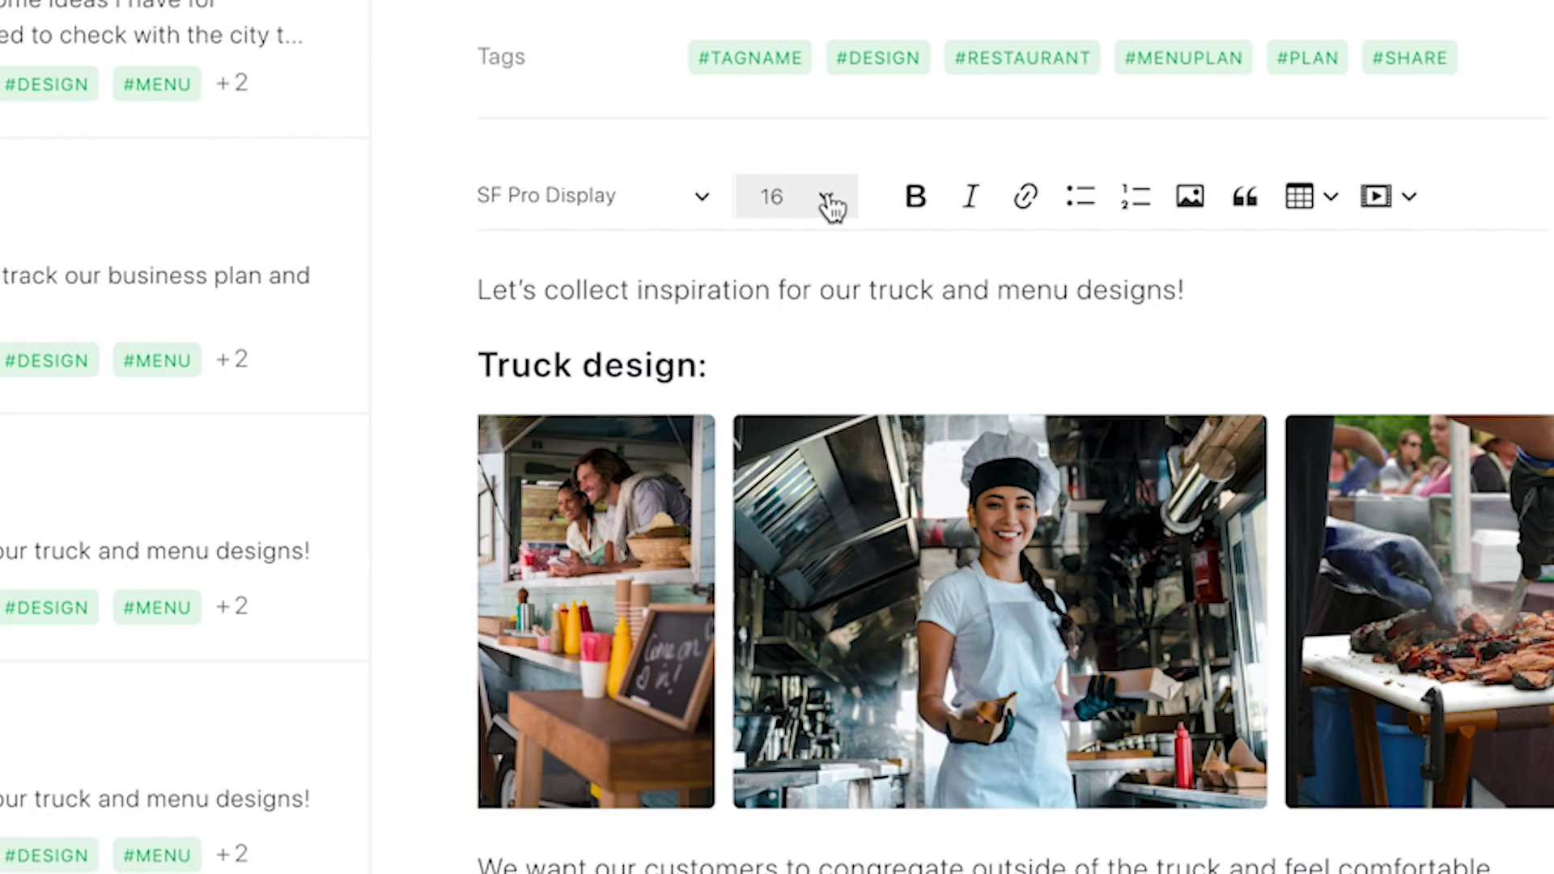
Step: Expand the font size dropdown in the note's formatting bar, test its scrolling list of sizes and collapse it
click(825, 198)
scroll(801, 404, down, 4)
scroll(794, 413, down, 2)
scroll(795, 413, up, 6)
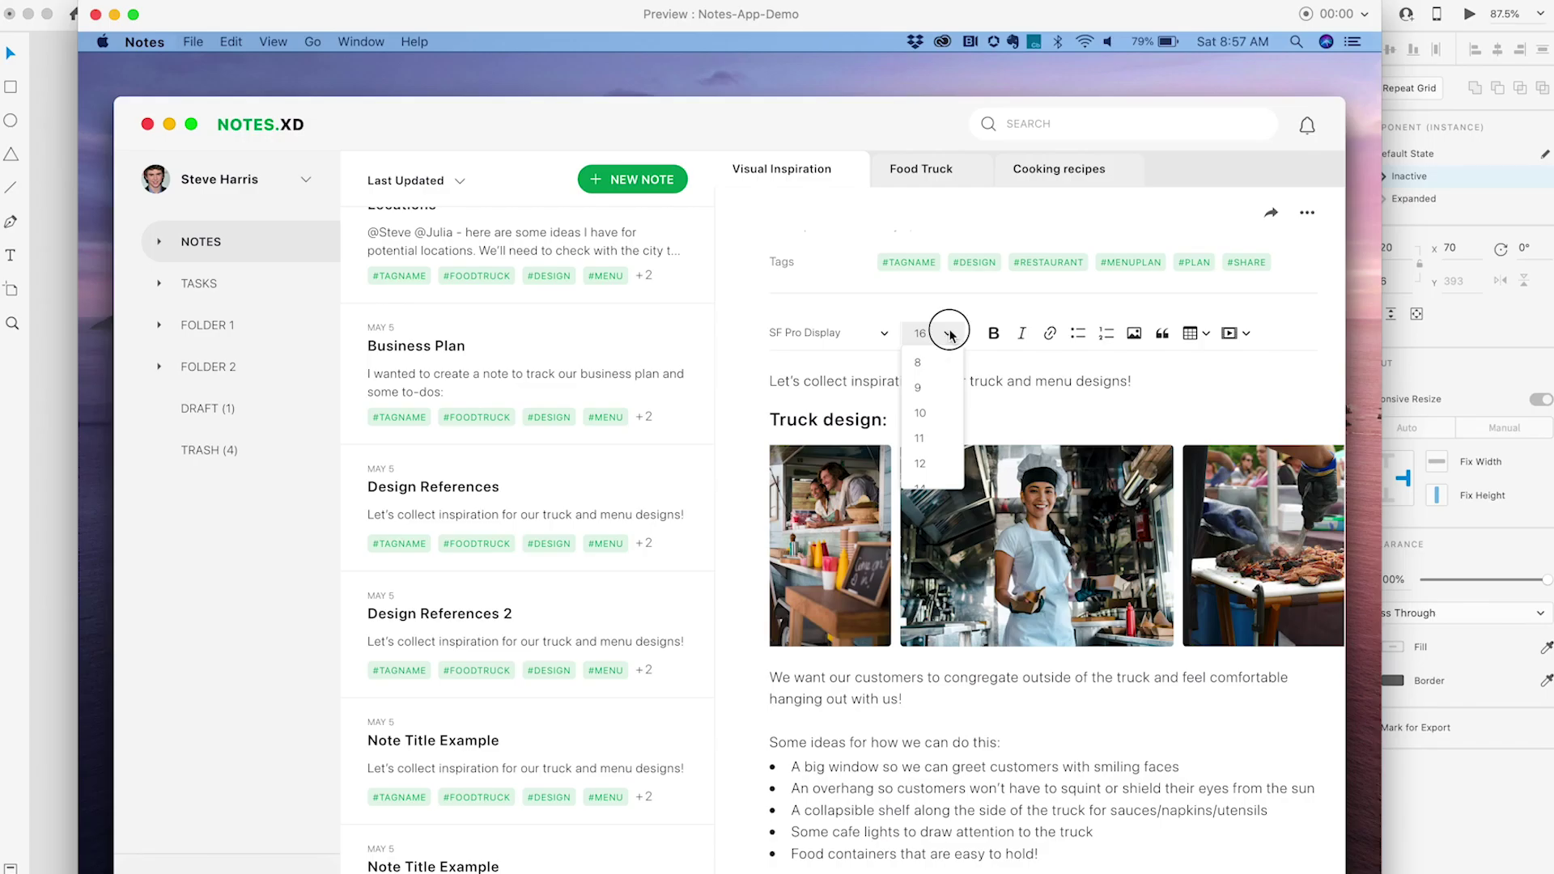
click(950, 334)
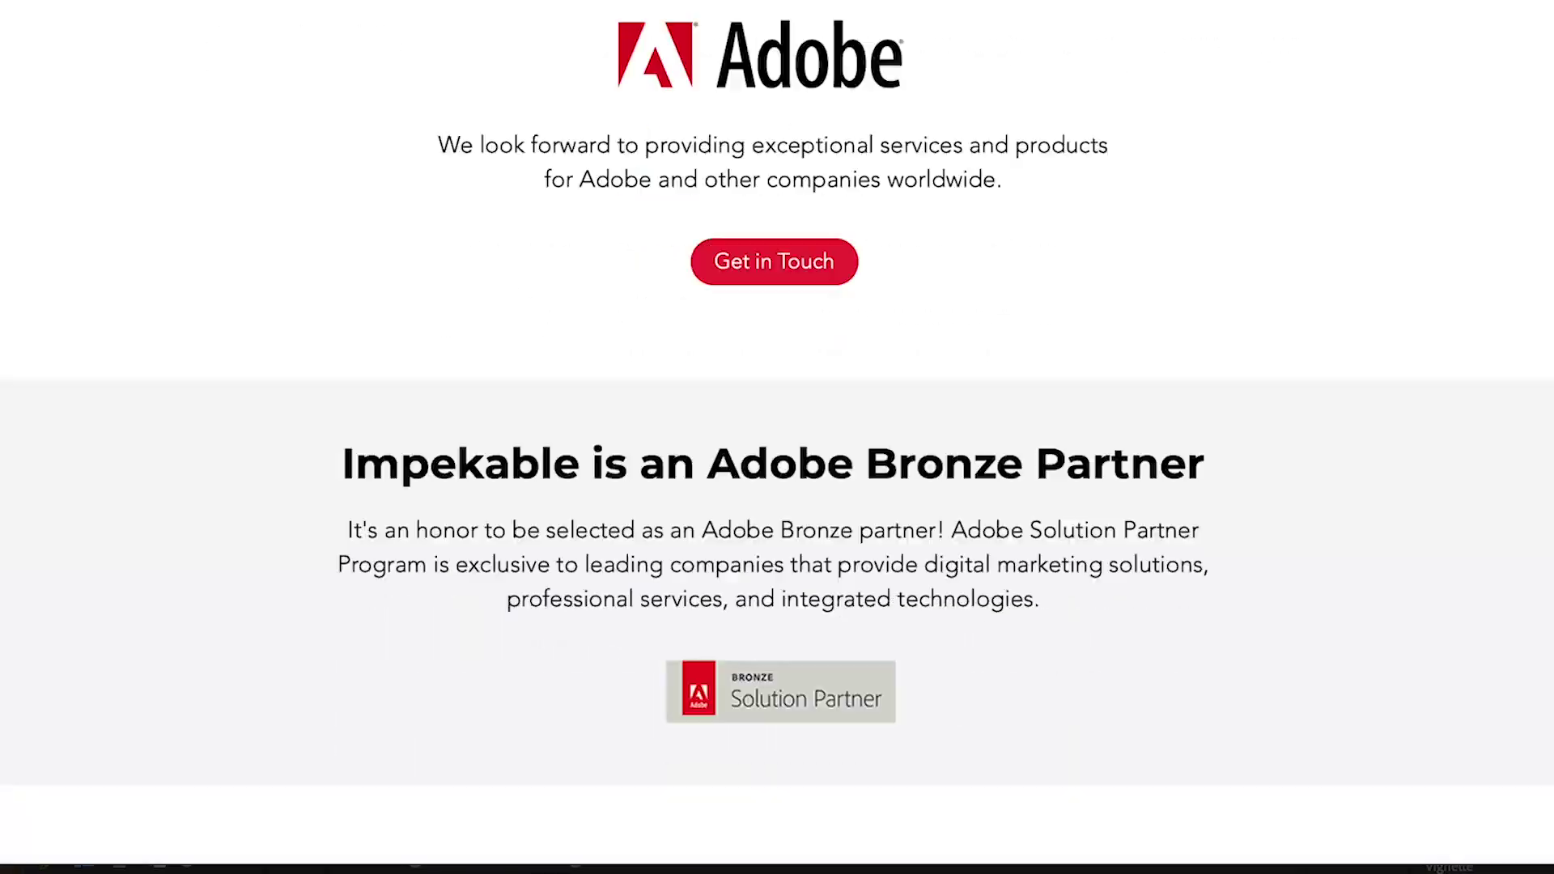
Step: Browse the Our Case Studies section of Impekable's Adobe partner web page down to the Apple iOS UI Kit entry
scroll(778, 437, down, 8)
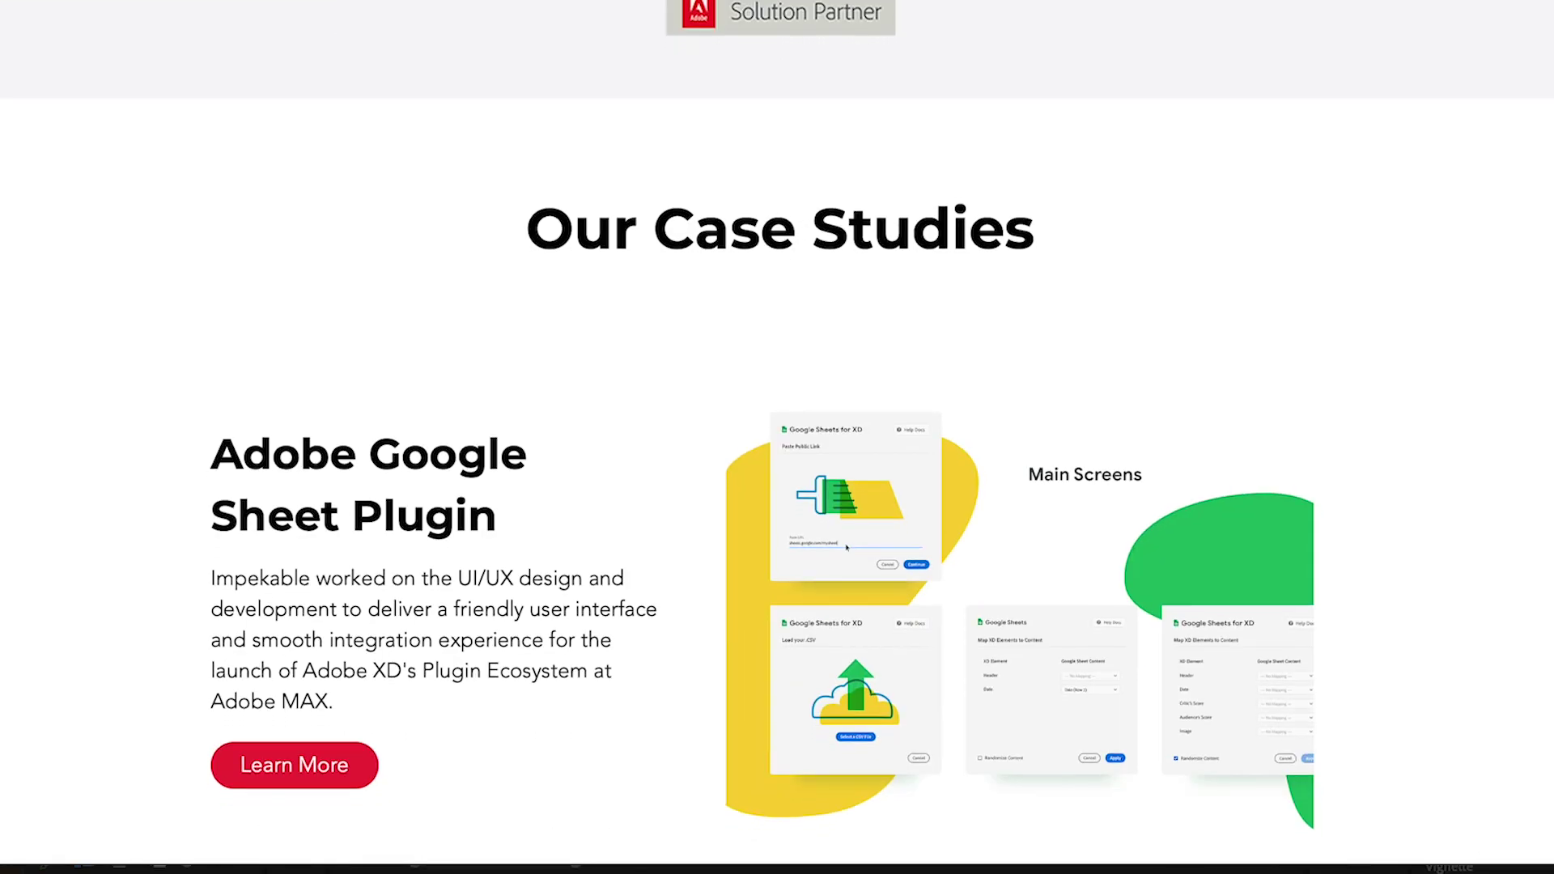
scroll(777, 437, down, 10)
scroll(777, 438, down, 3)
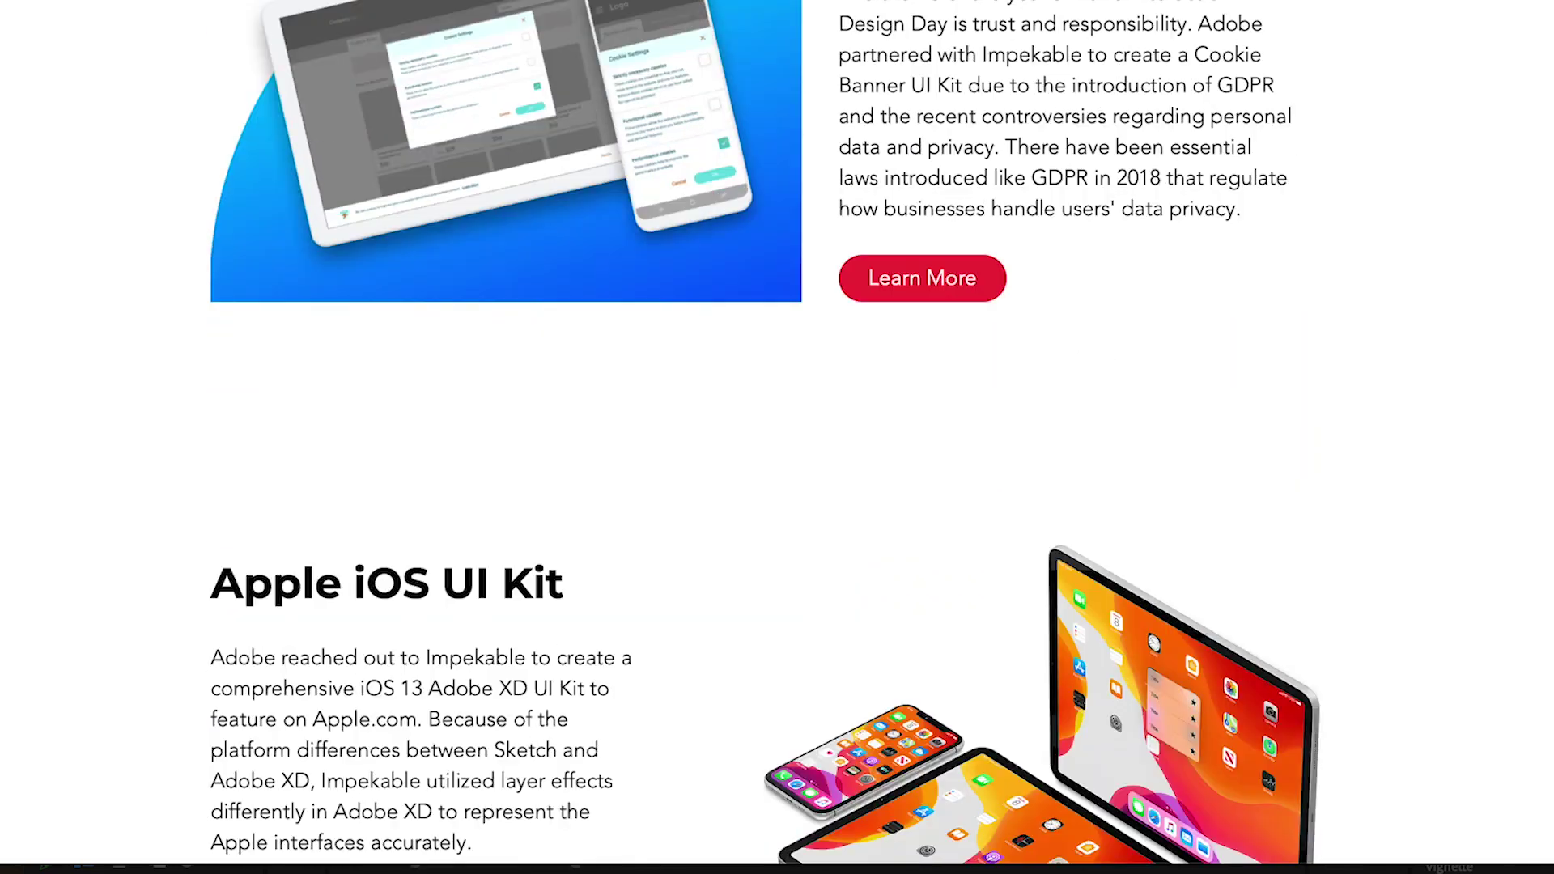